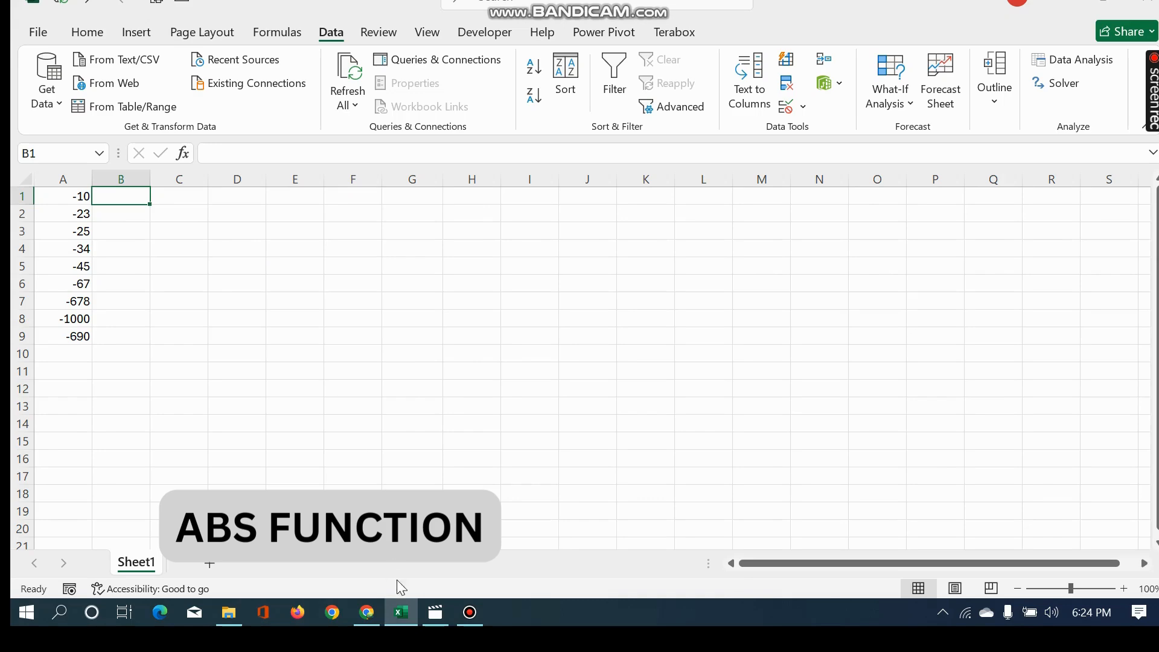
- Consult the ABS function article in Chrome, return to Excel and fill B1:B9 with absolute values of column A, starting with =ABS(A1)
left_click(367, 613)
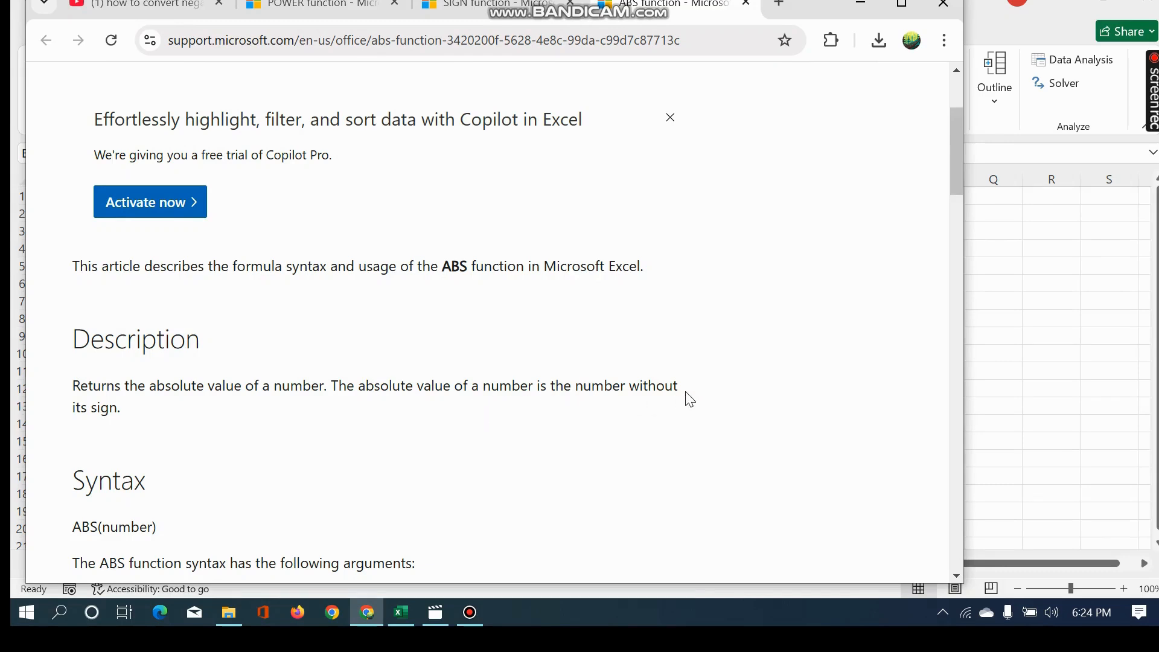
left_click(1030, 350)
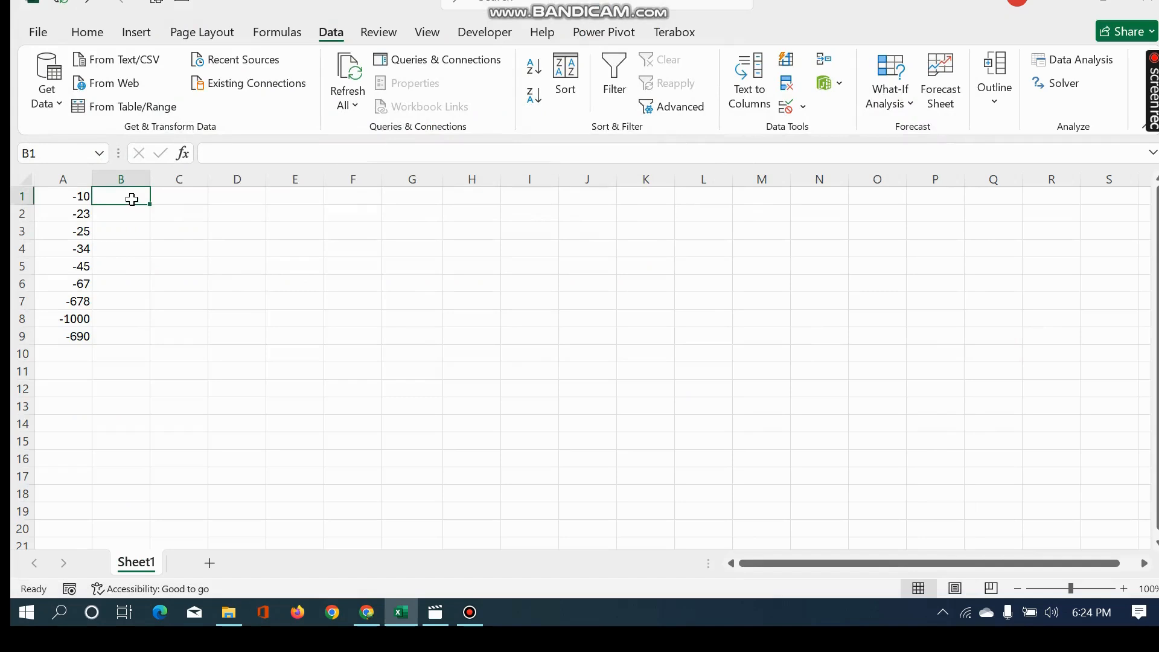
type("=abs")
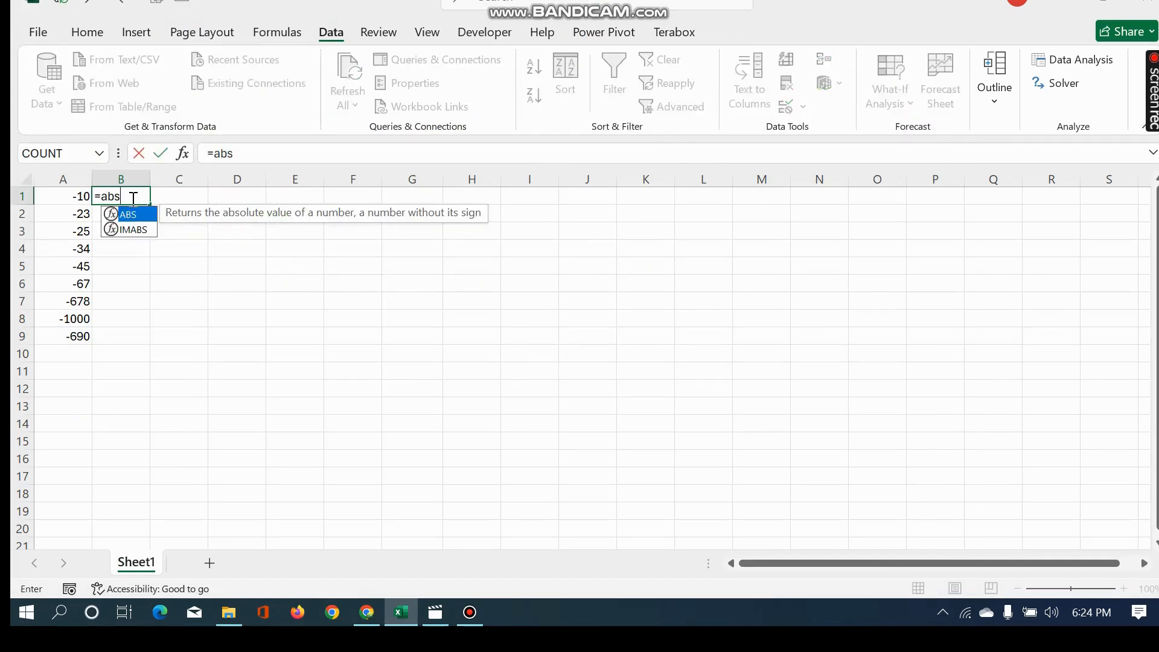
type("(")
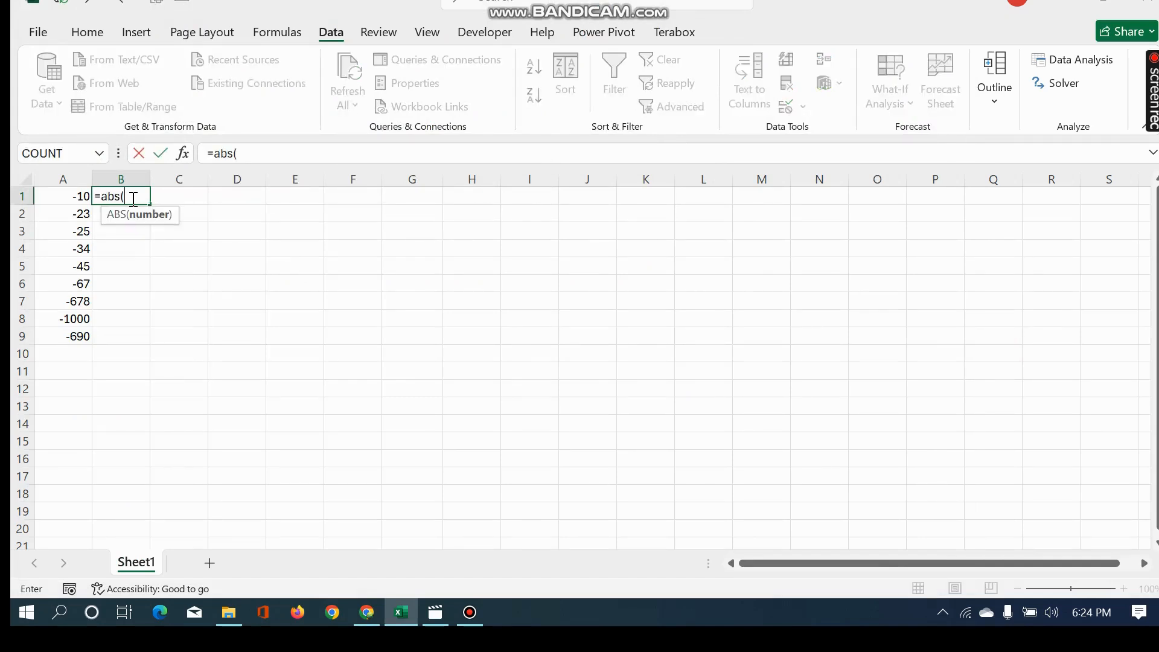
left_click(67, 196)
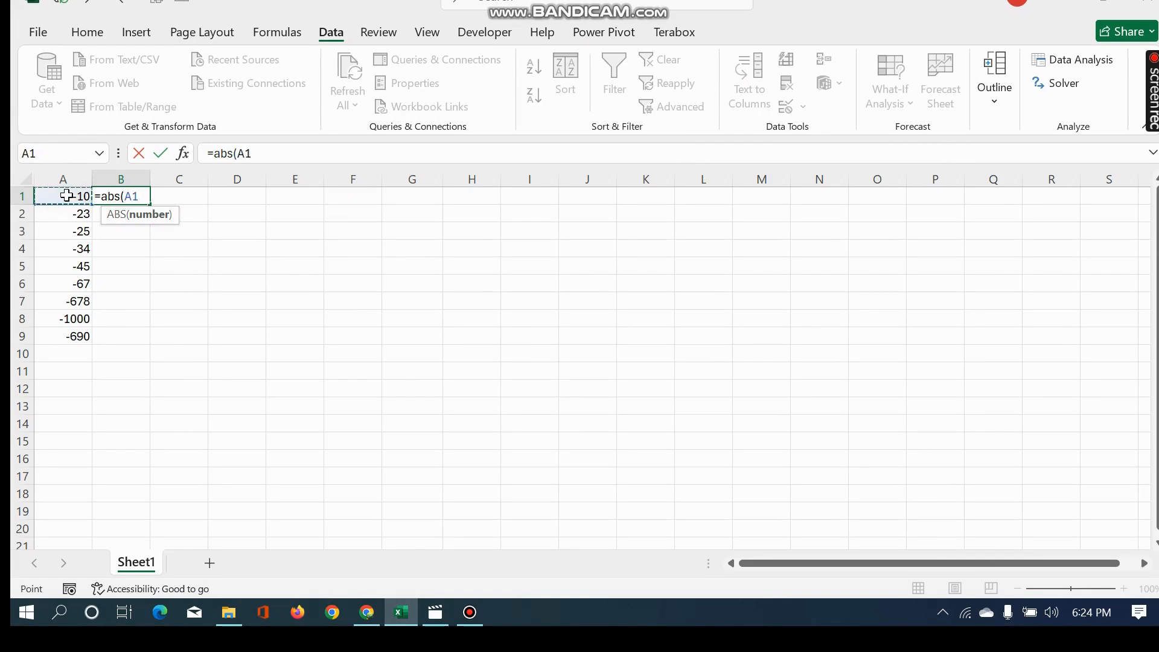
type(")")
key("Return")
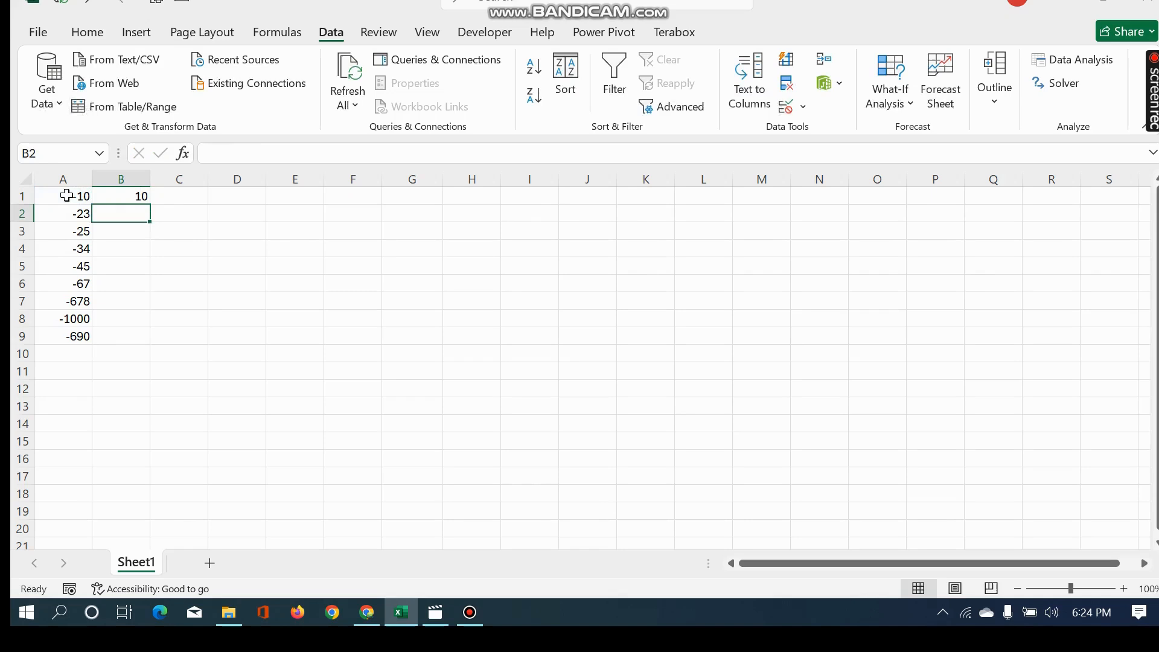
left_click(135, 194)
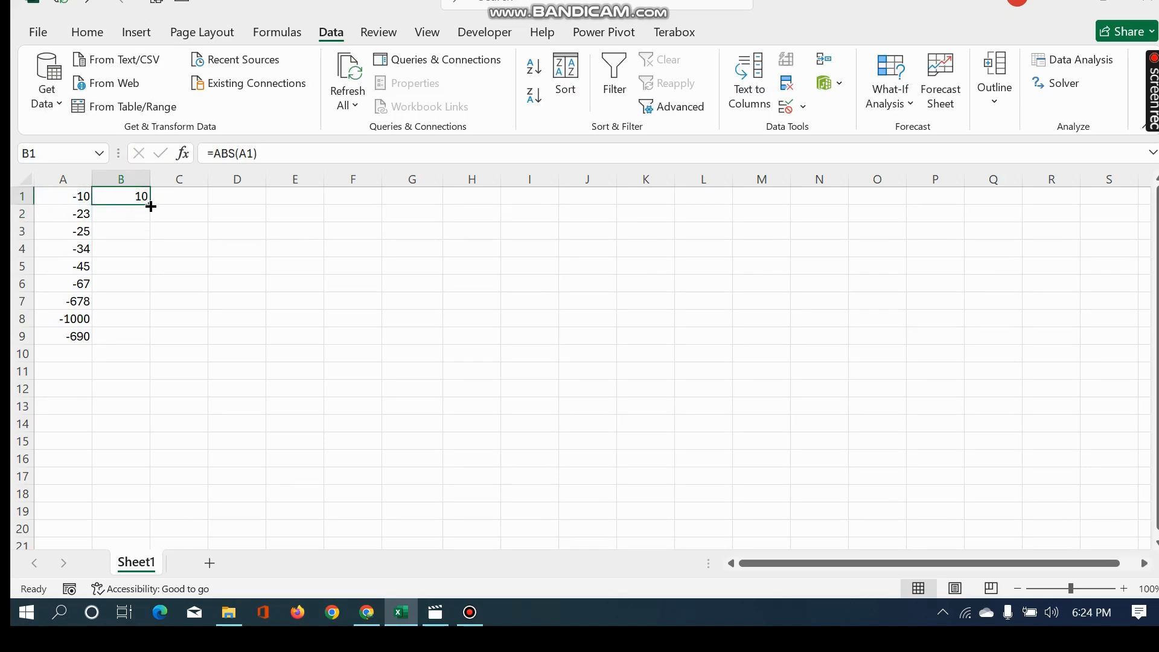
left_click_drag(150, 205, 149, 342)
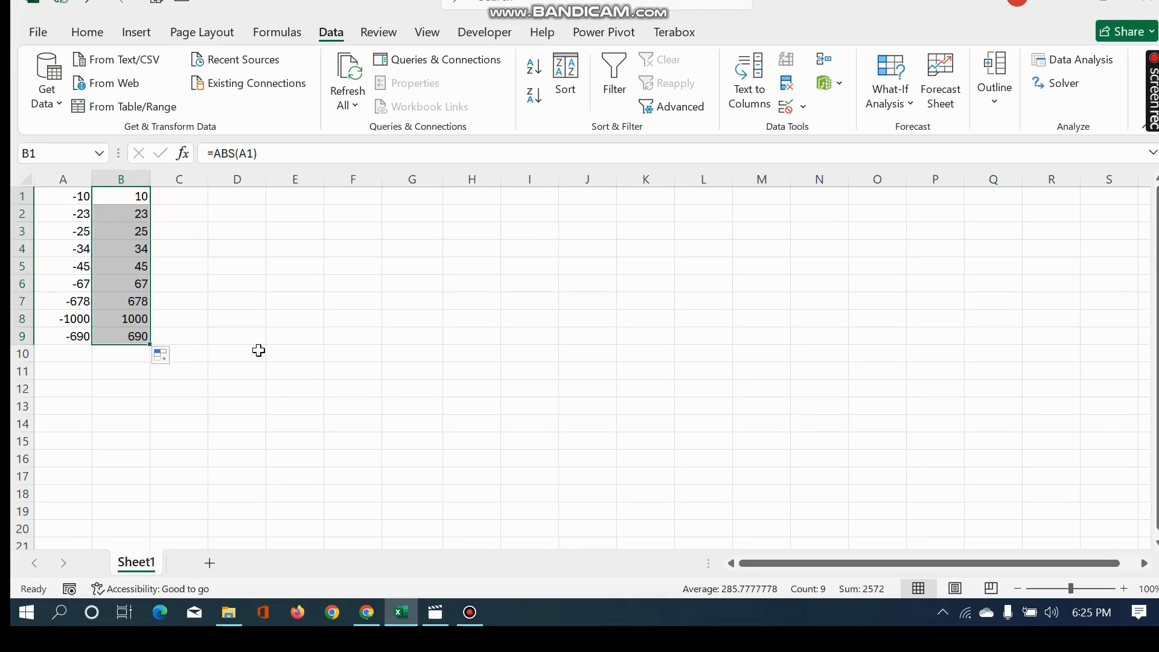
- Undo the fill of the ABS formula down column B and delete the remaining formula in B1
key("ctrl+z")
left_click(214, 242)
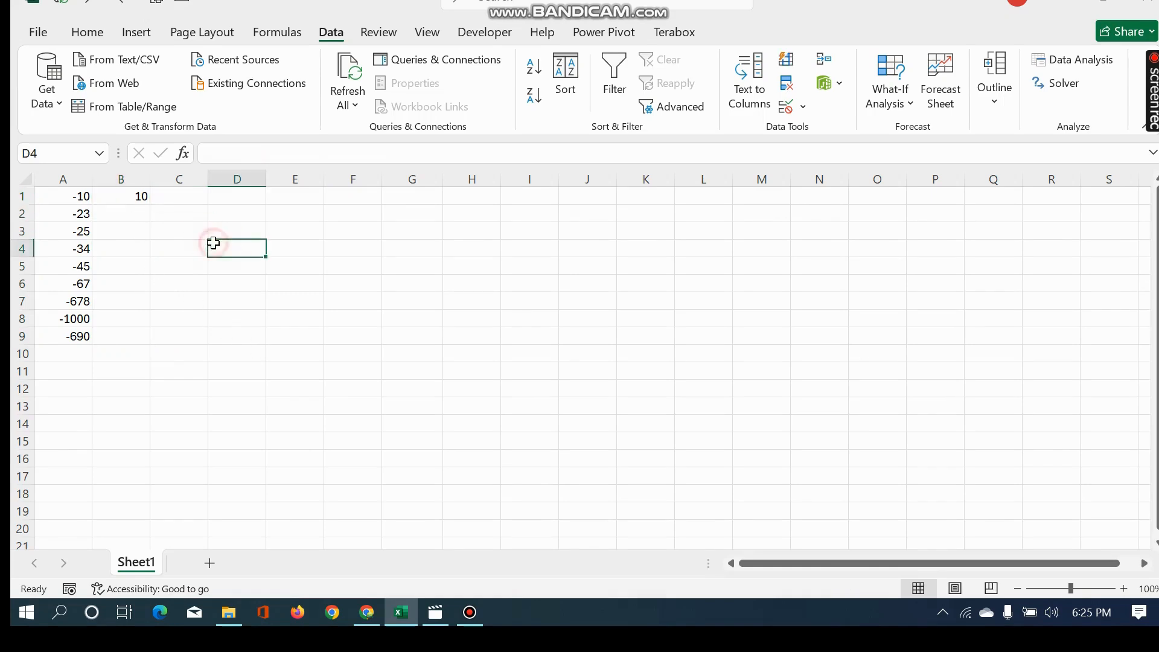
left_click(131, 196)
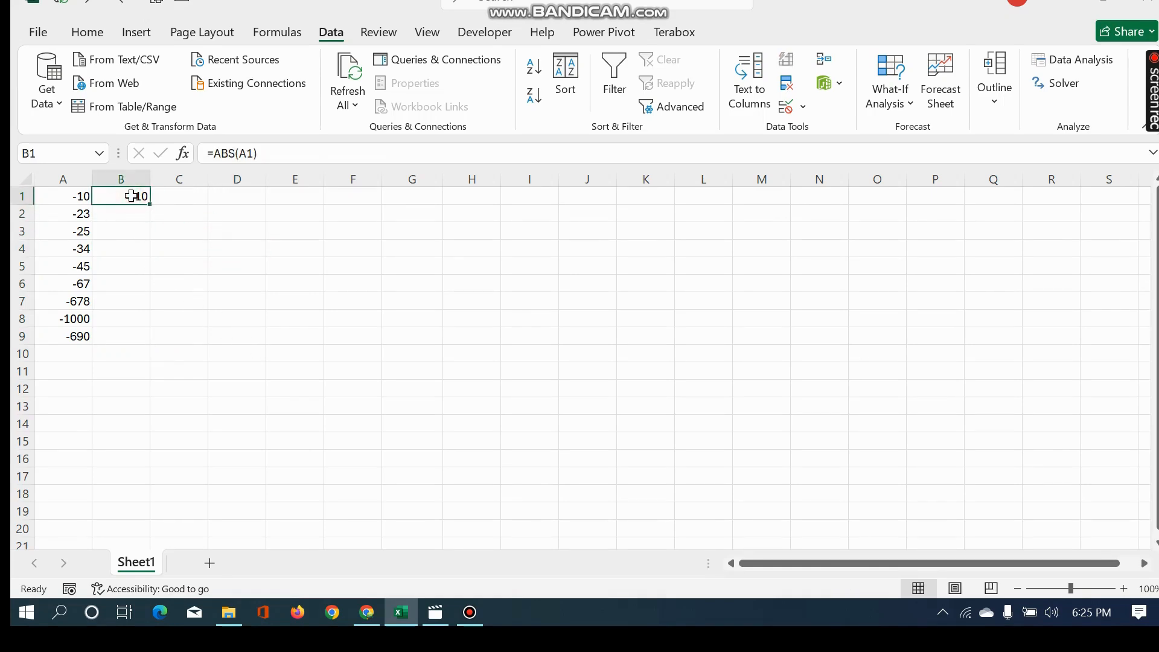
key("Delete")
left_click(199, 230)
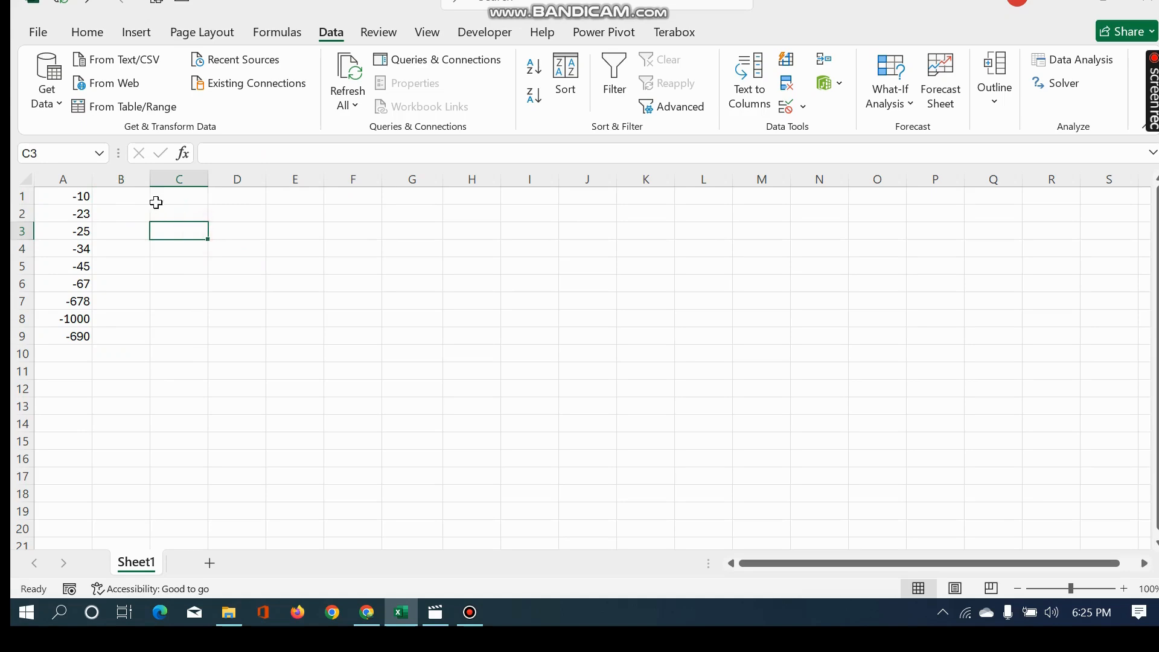
- Enter =A1*-1 in cell B1 and fill the formula down to B9
left_click(123, 197)
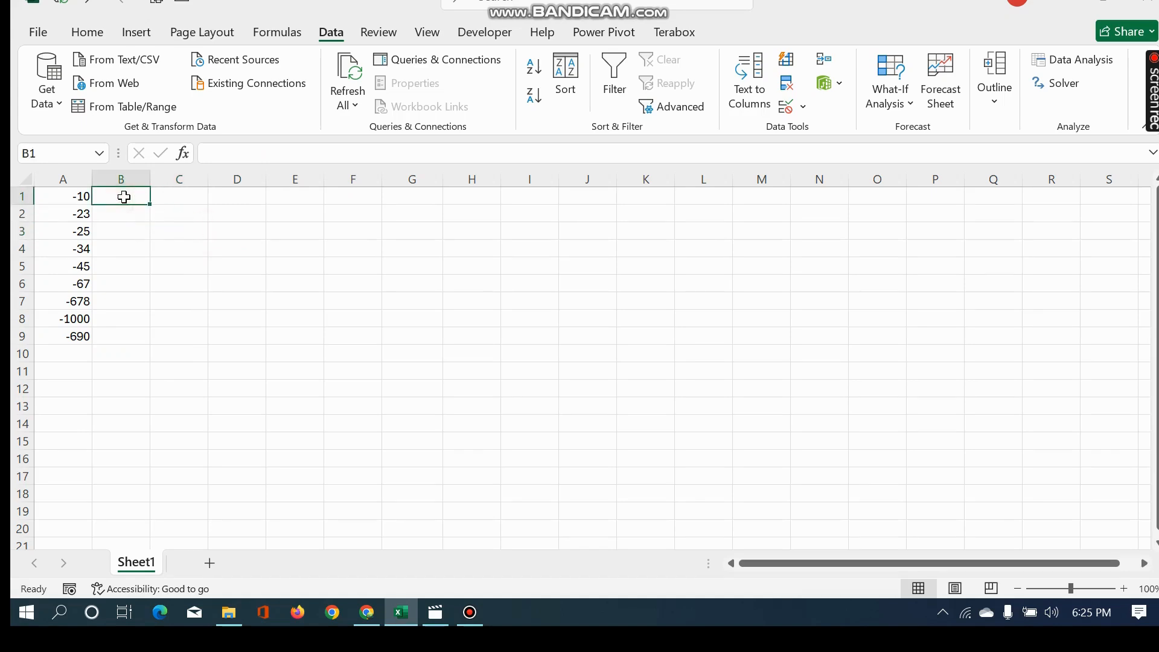
type("=")
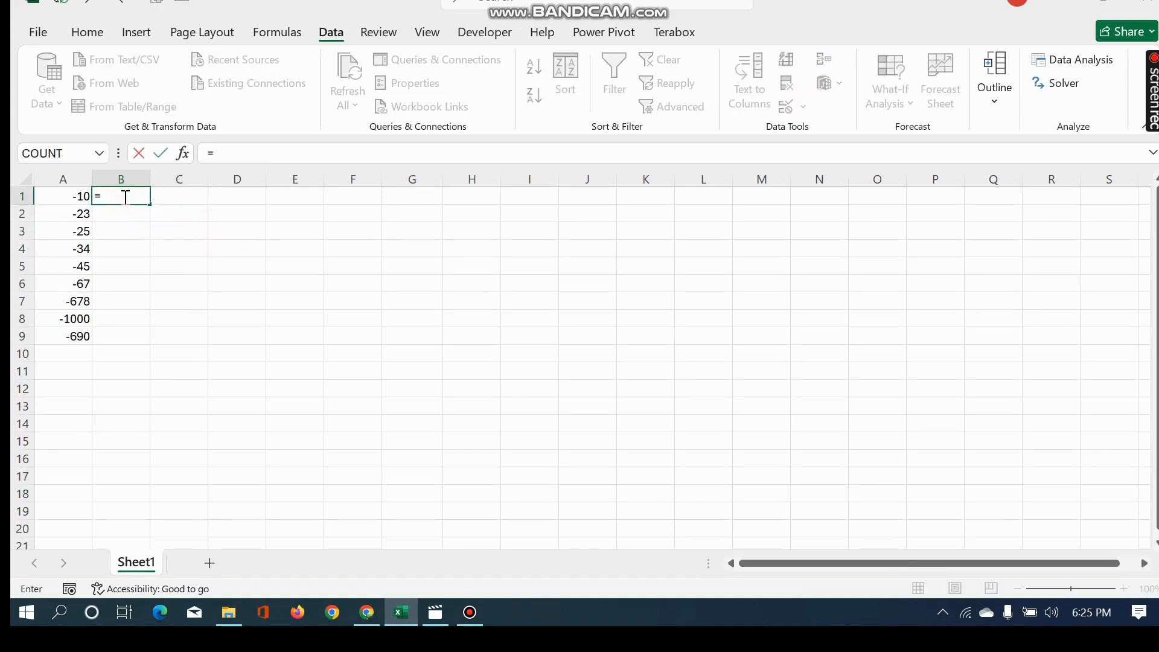
left_click(72, 195)
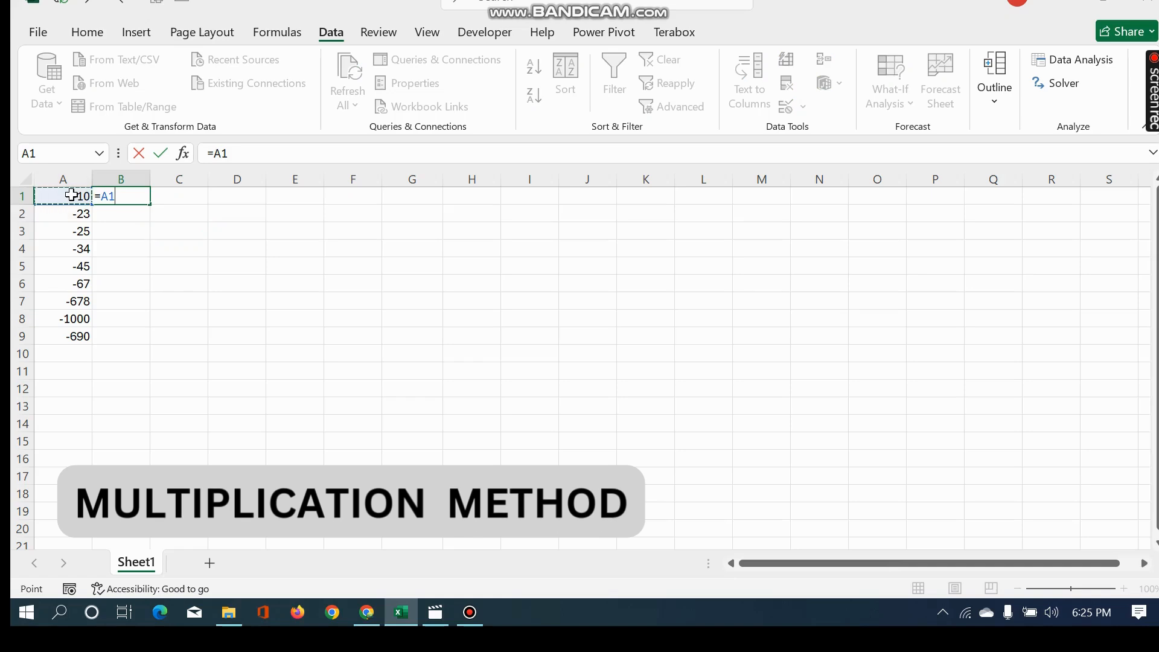
type("*-1")
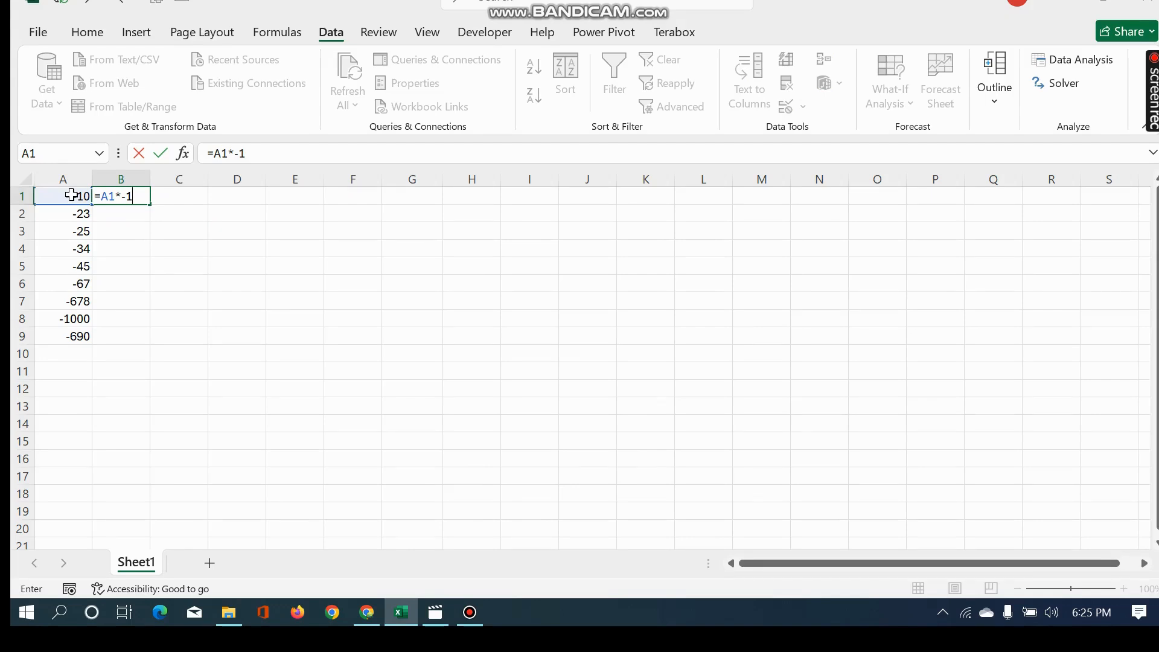
key("Return")
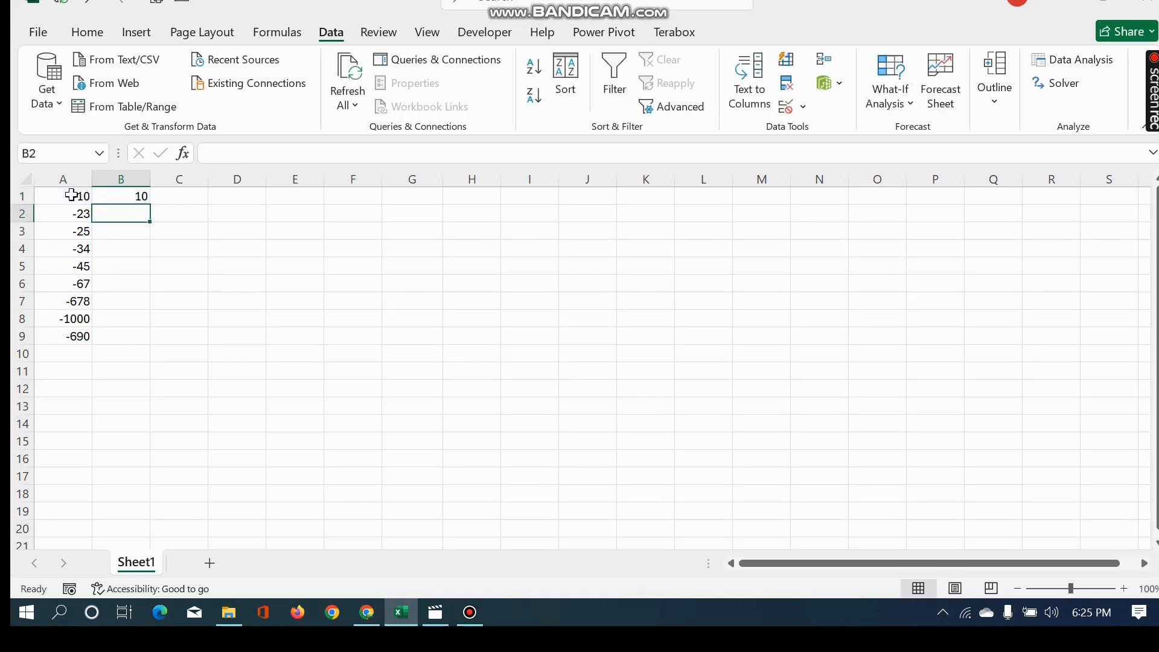
left_click(143, 195)
left_click_drag(151, 206, 147, 344)
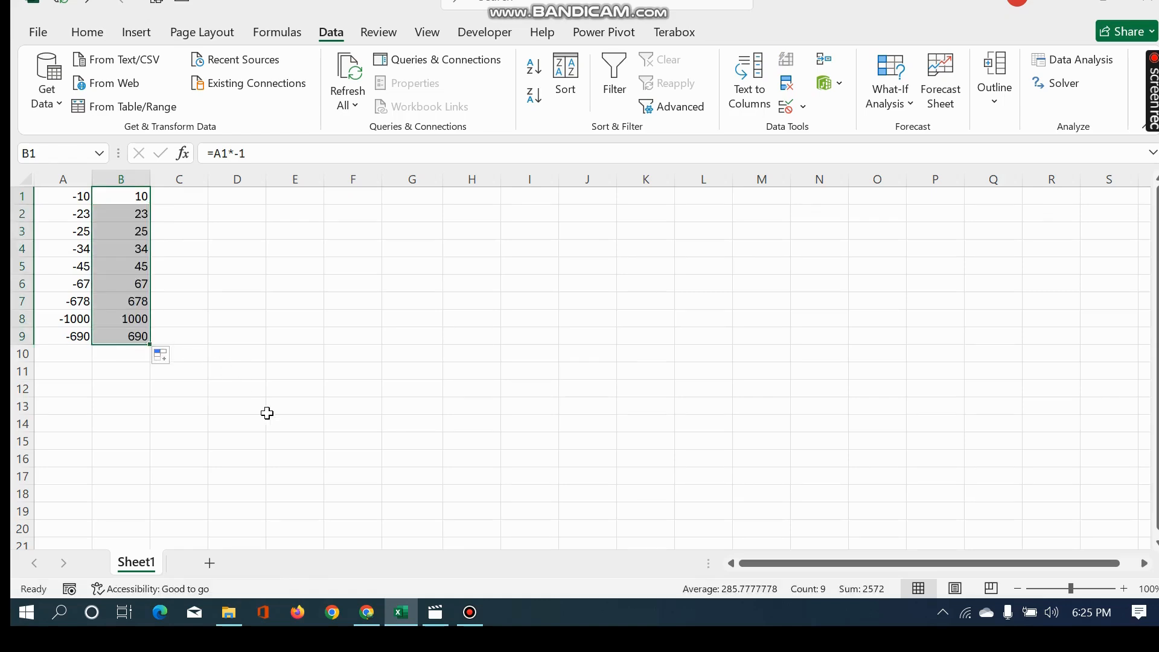
left_click(242, 317)
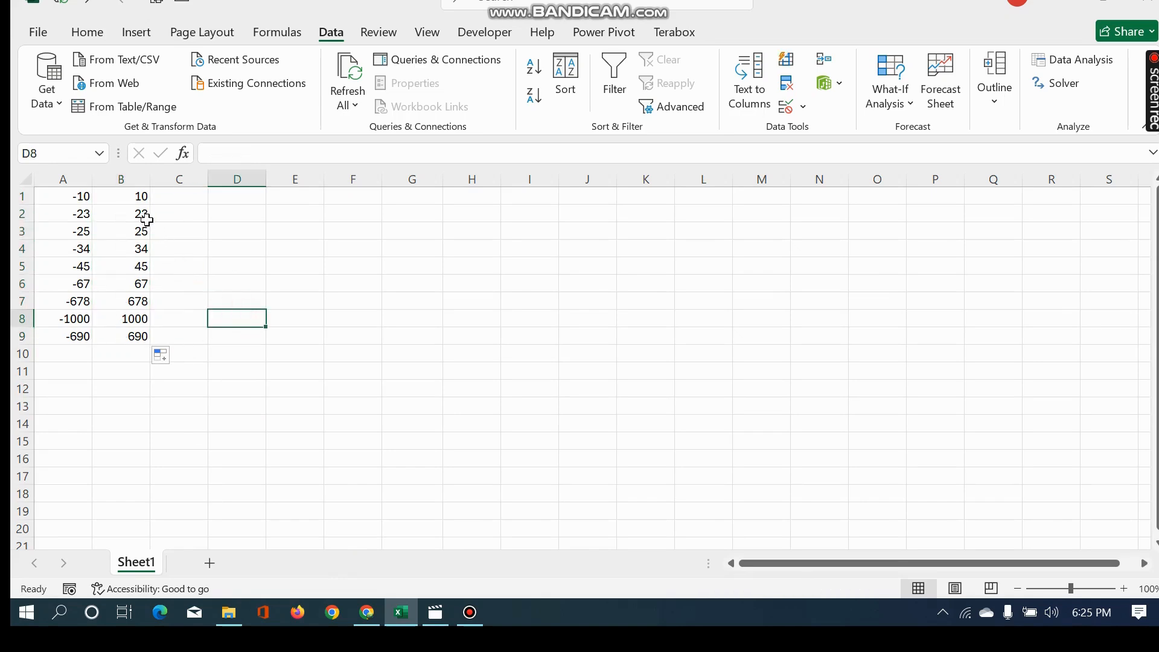
- Clear the multiplication formulas from cells B1:B9
left_click_drag(135, 195, 146, 336)
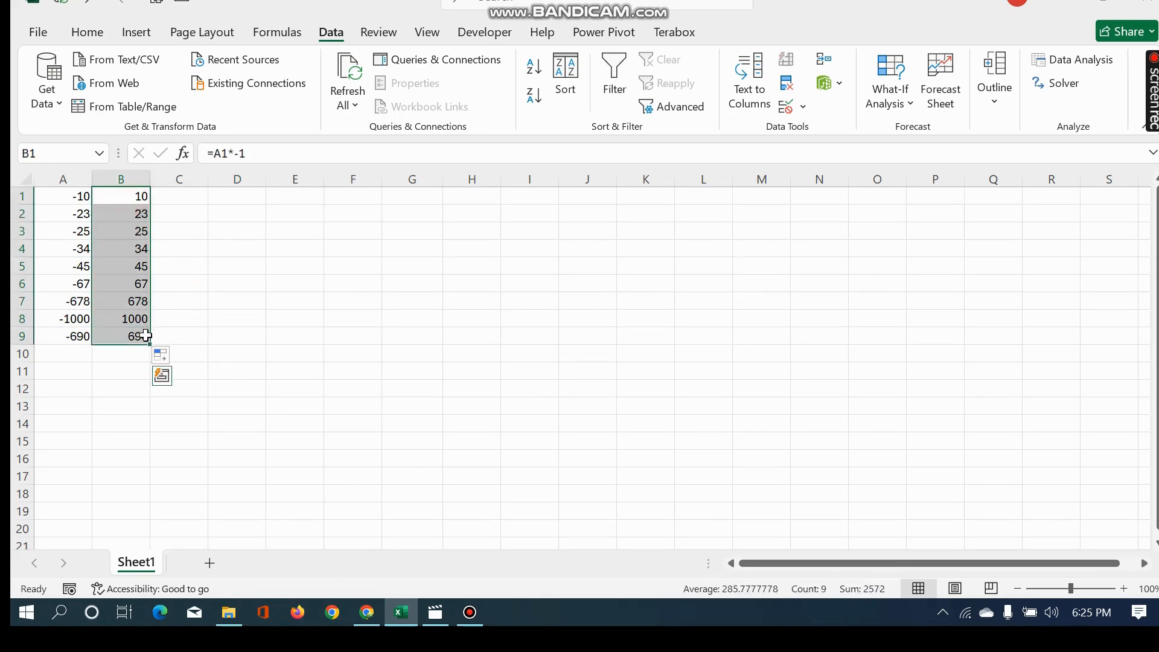
key("Delete")
left_click(200, 319)
- Enter the formula =IF(A1<0, -1*A1, A1) in cell B1
left_click(130, 199)
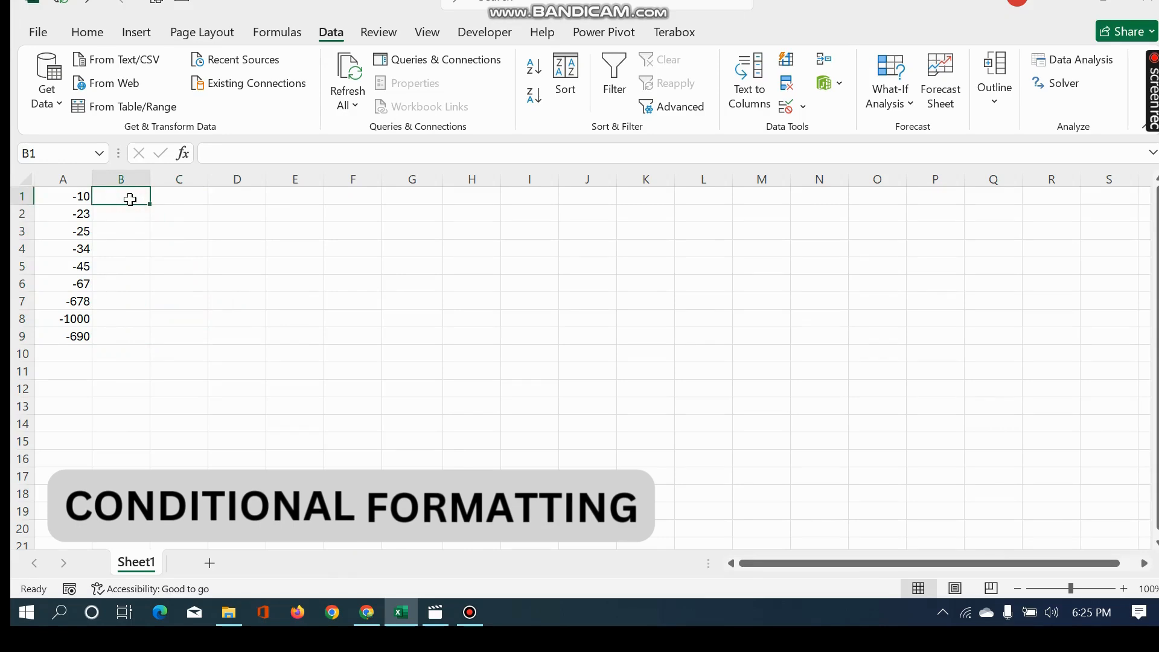
type("=")
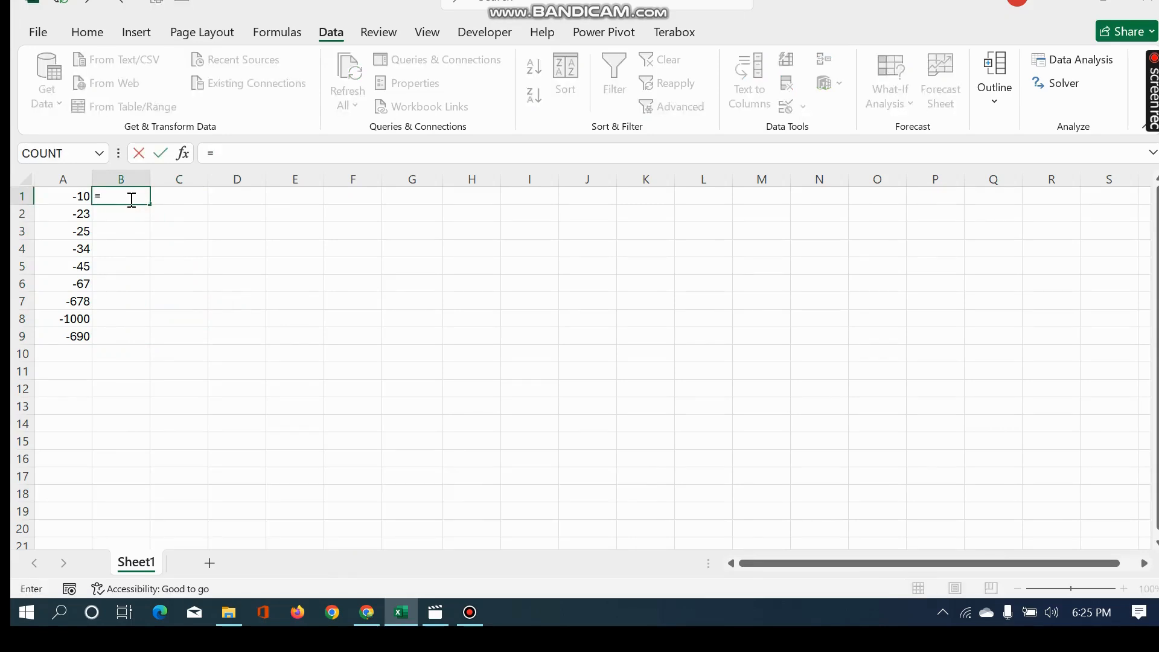
type("if")
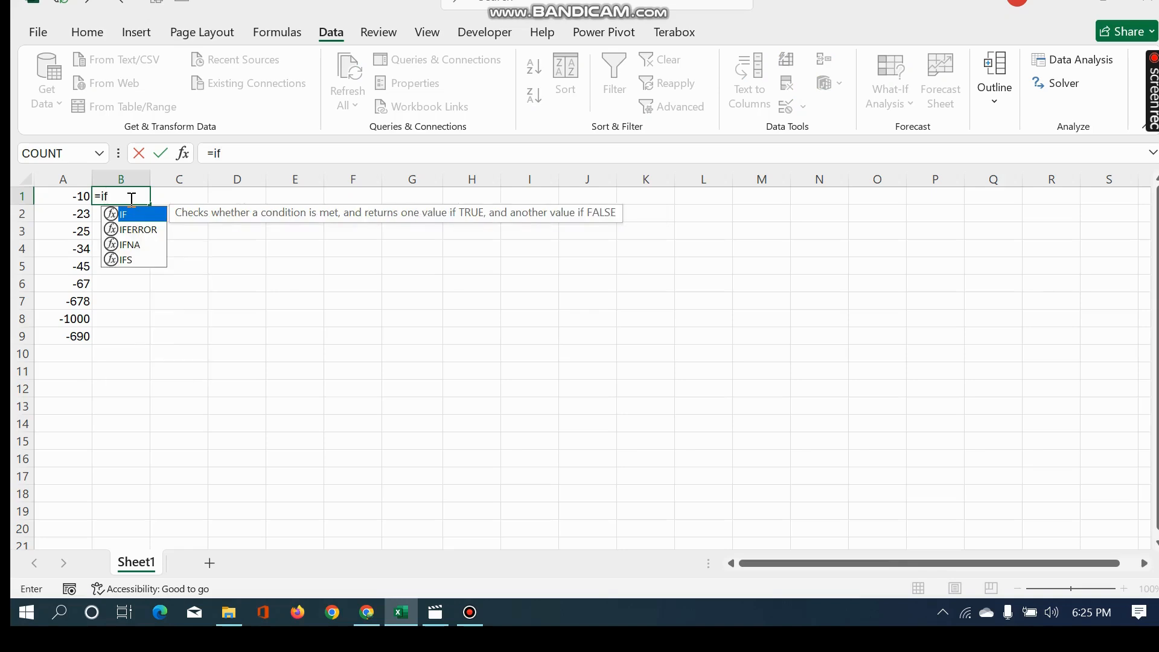
type("(")
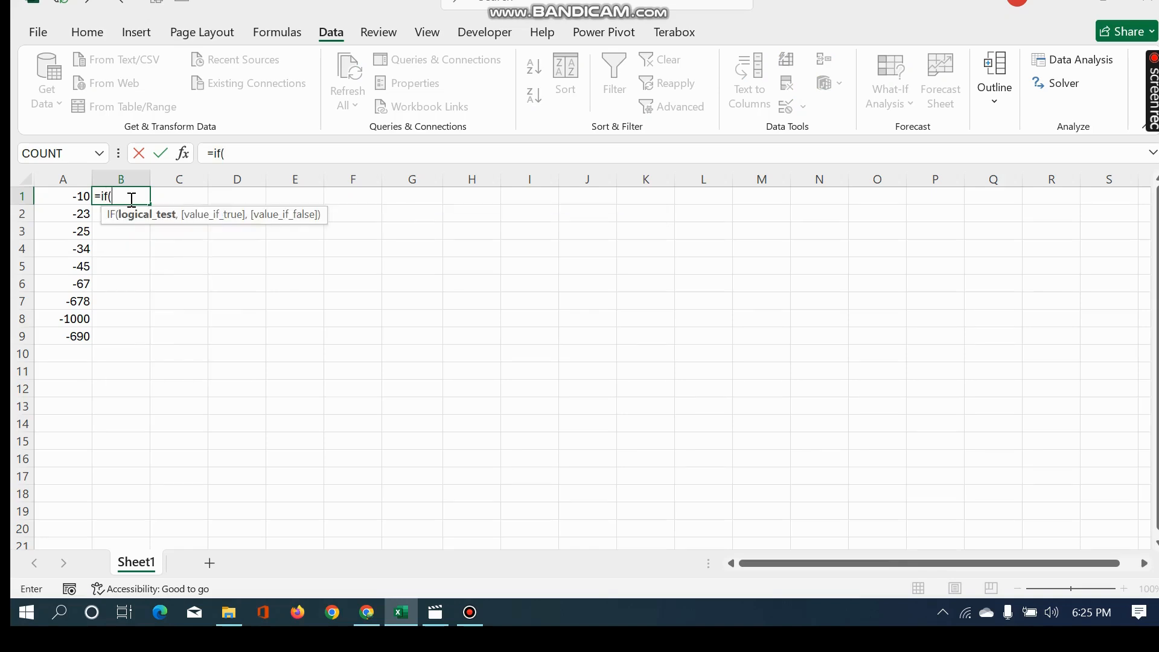
left_click(70, 198)
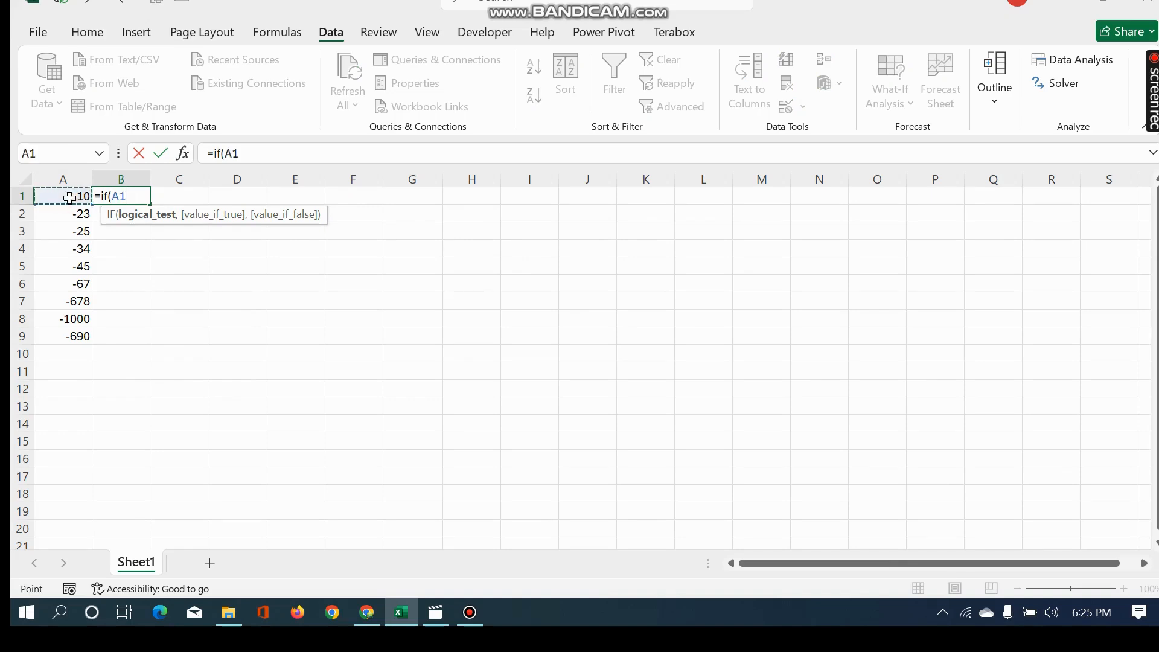
type("<0,")
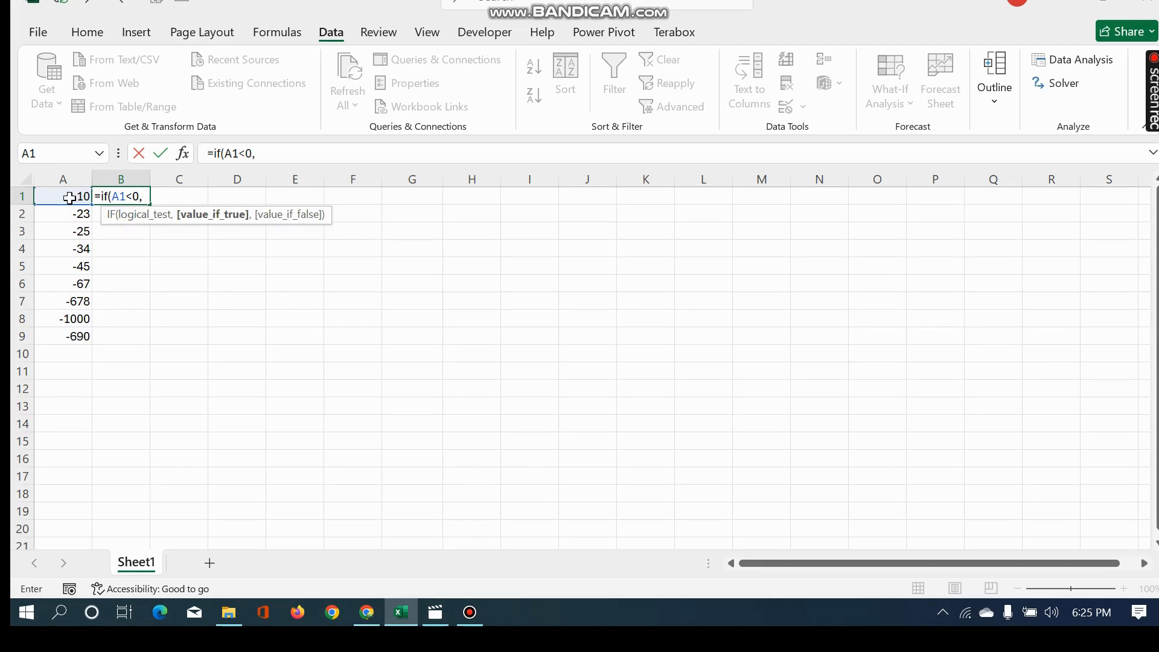
type(" -1*")
left_click(70, 198)
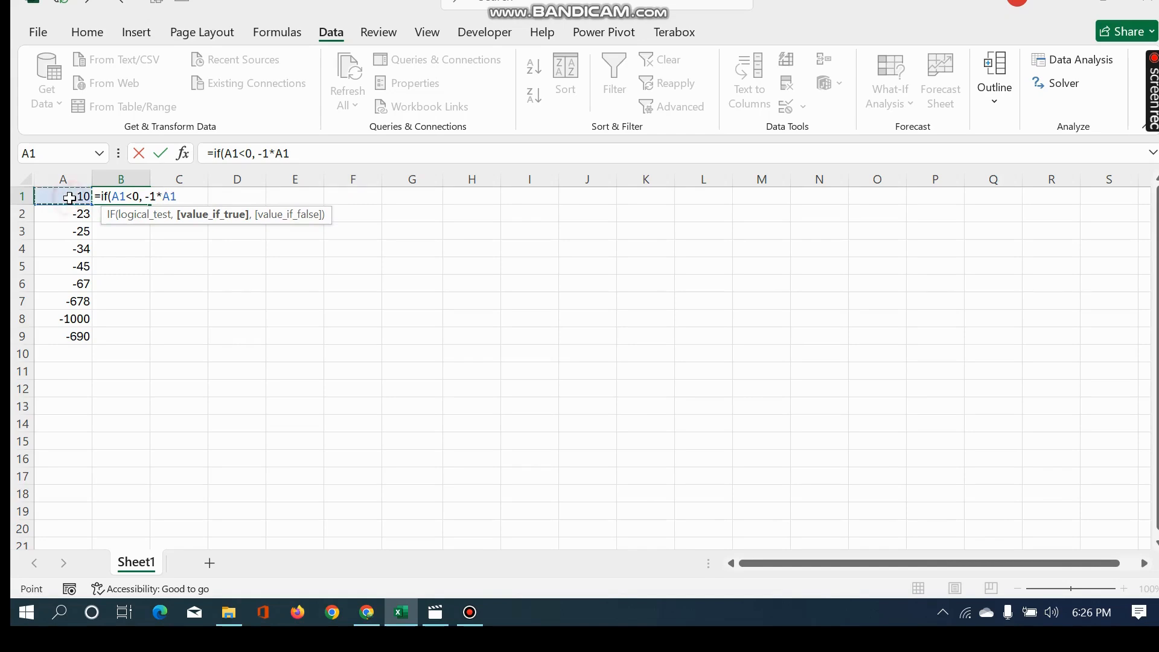
type(",")
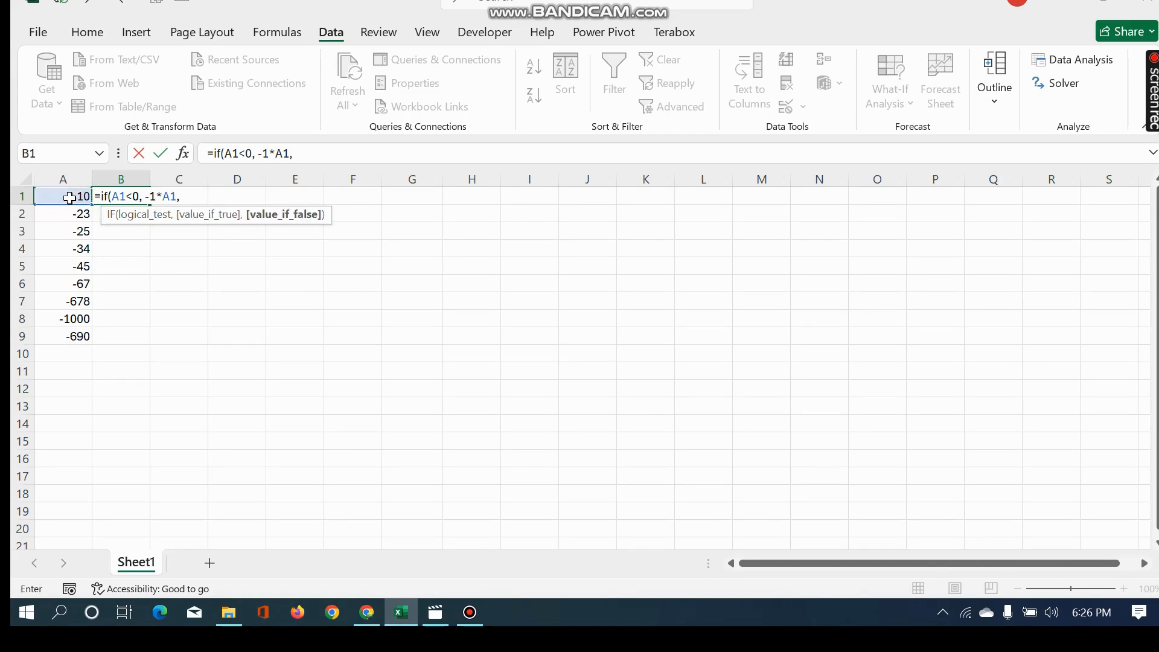
left_click(69, 198)
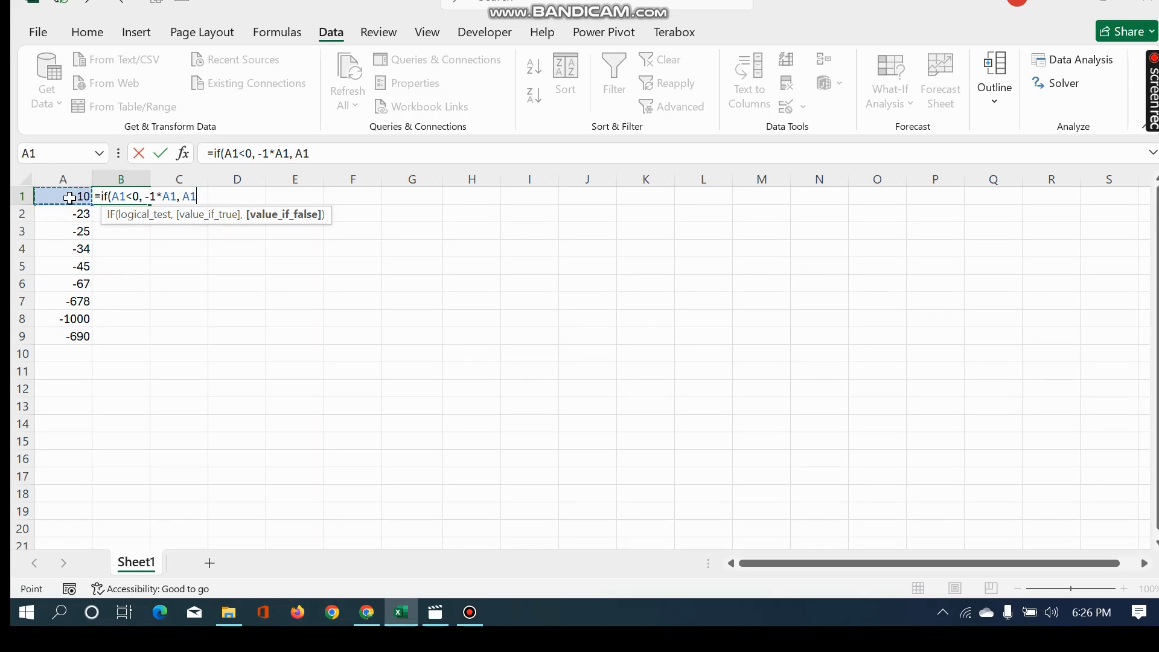
type(")")
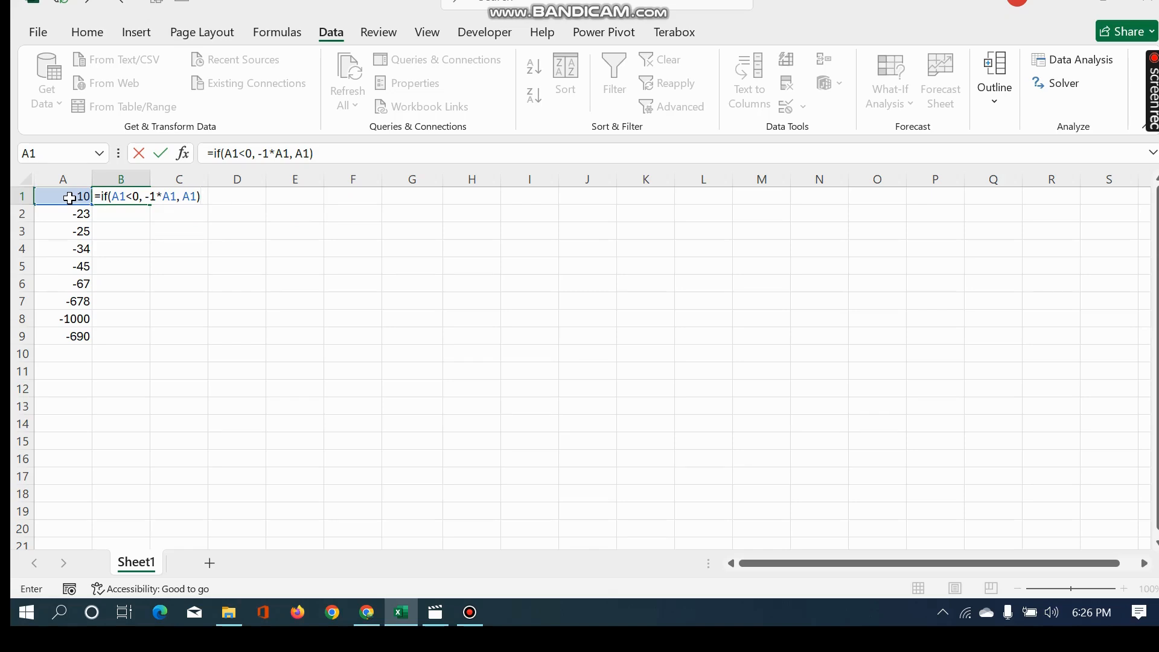
key("Return")
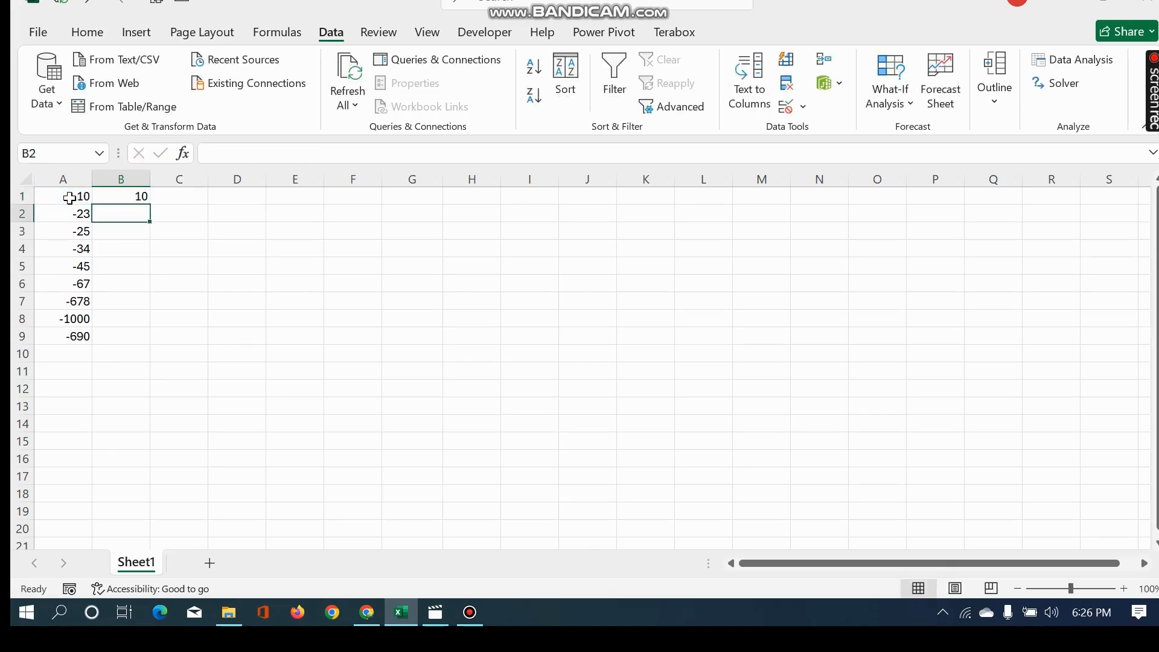
- Fill the IF formula from B1 down to B9
left_click(140, 196)
left_click_drag(148, 205, 137, 341)
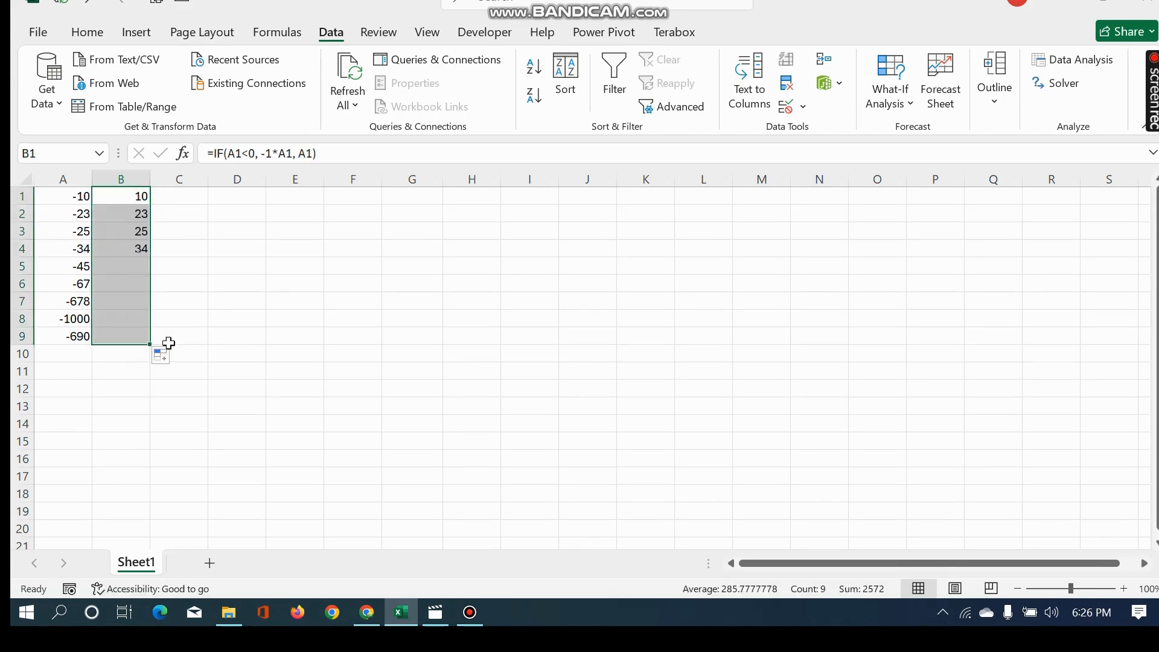
left_click(272, 350)
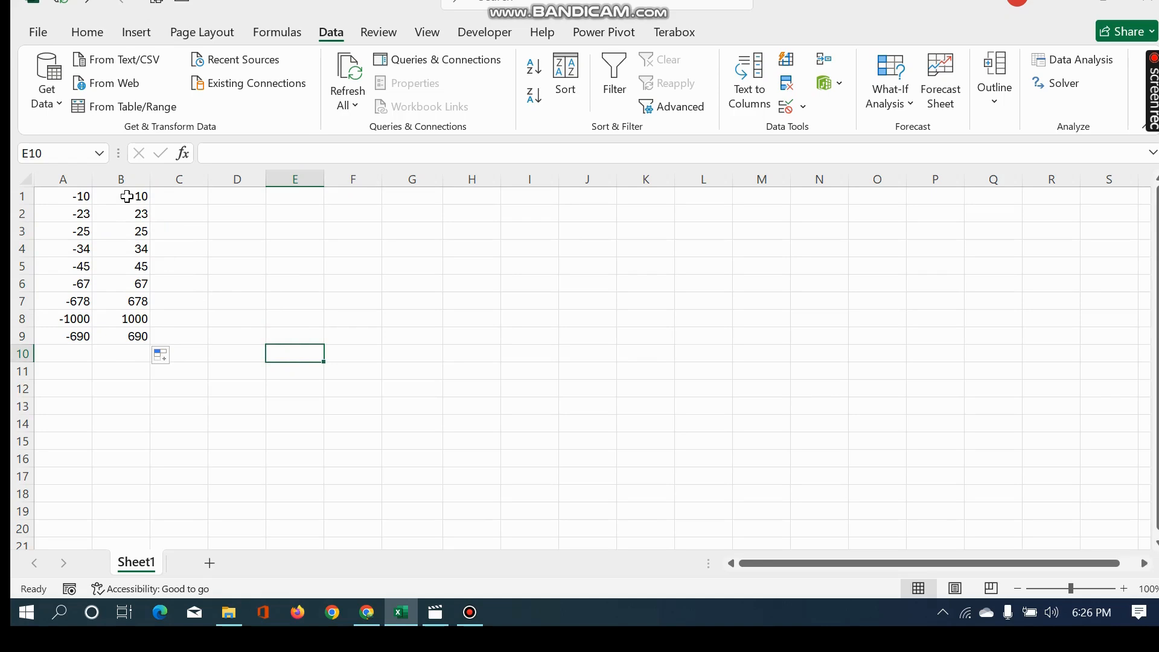
- Clear the IF formulas from cells B1:B9 and select cell A1
left_click_drag(127, 197, 135, 318)
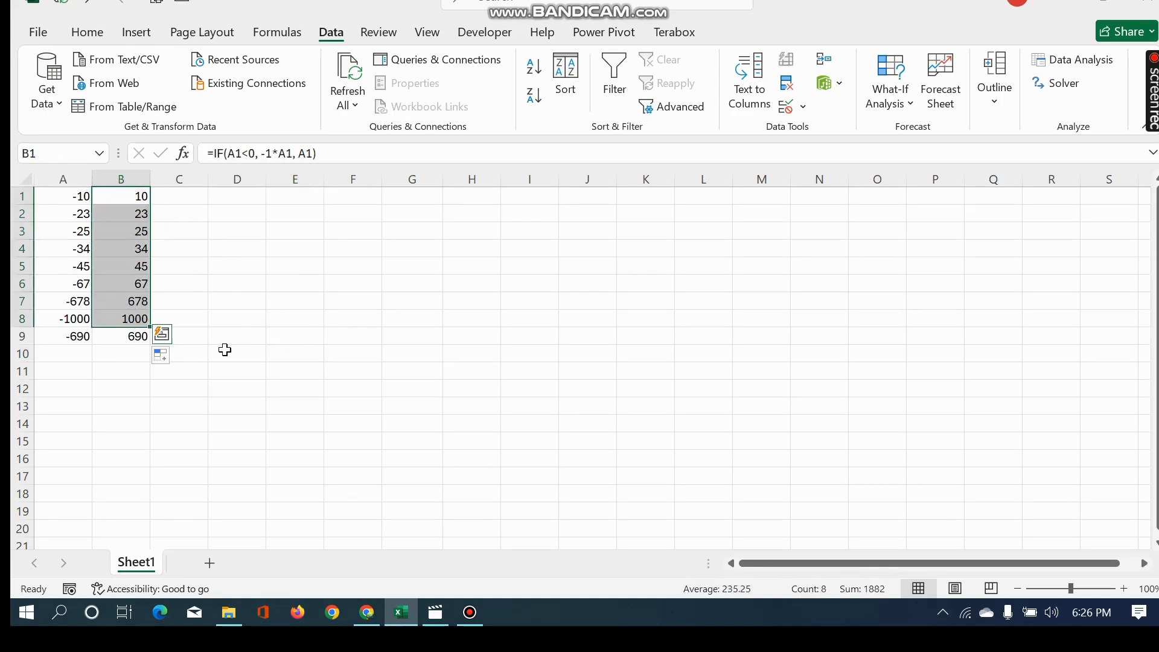
left_click(273, 355)
left_click_drag(141, 197, 141, 329)
key("Delete")
left_click(219, 307)
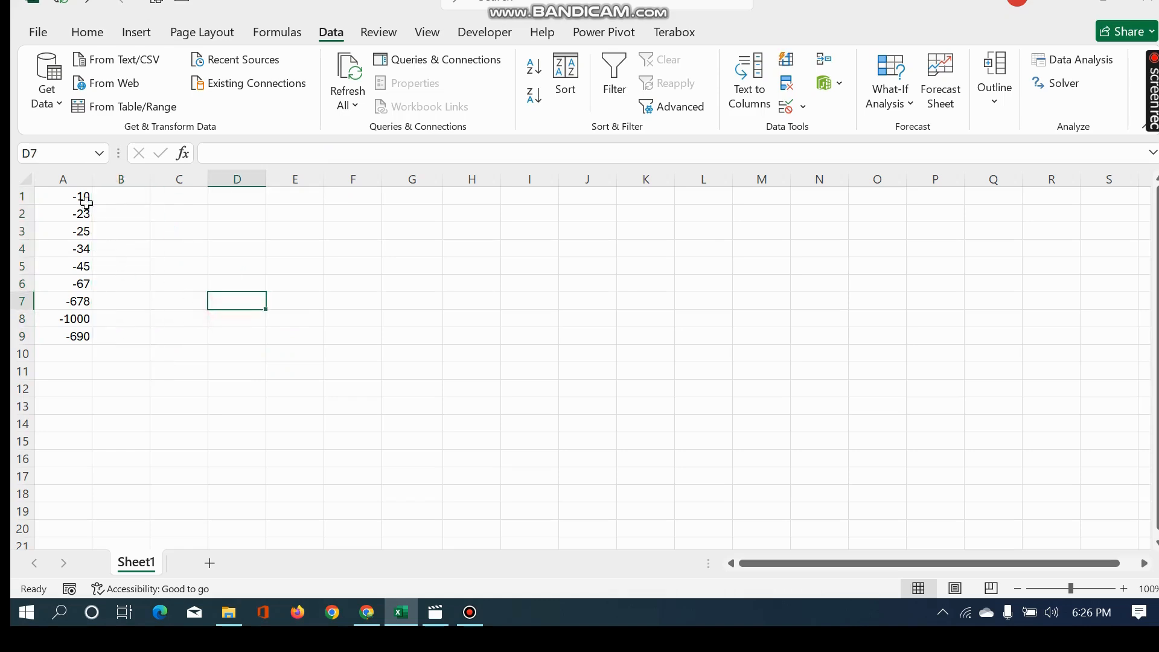
left_click(68, 198)
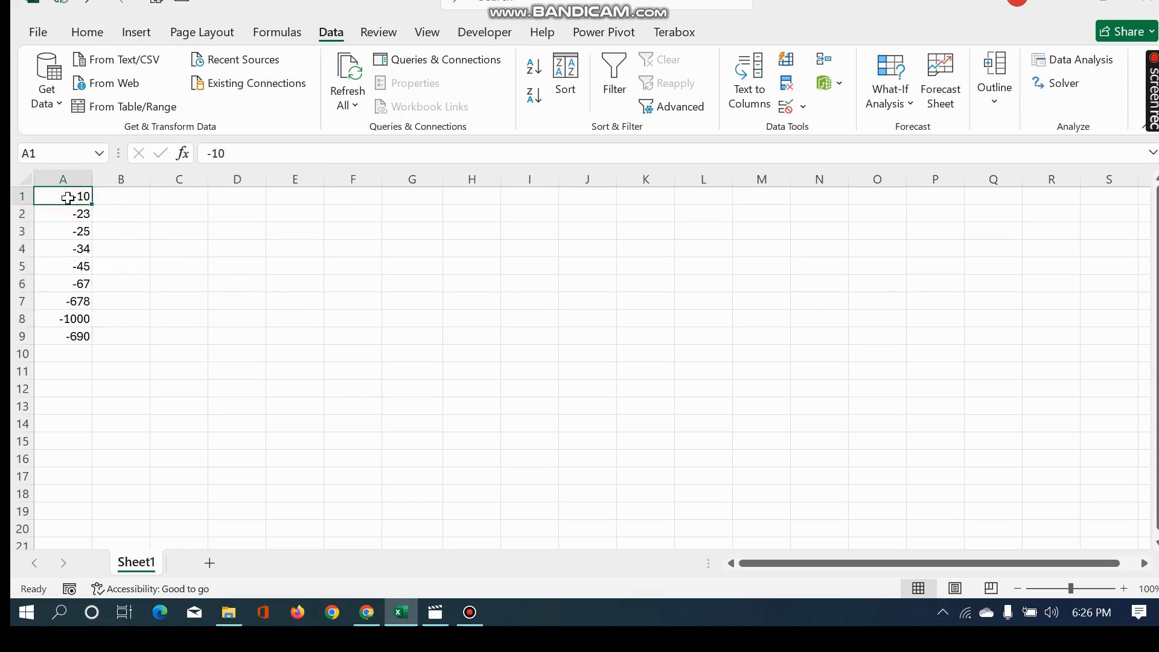
- Apply the custom number format 0;0; to cells A1:A9 so the negative numbers display without their minus sign
left_click_drag(67, 198, 70, 335)
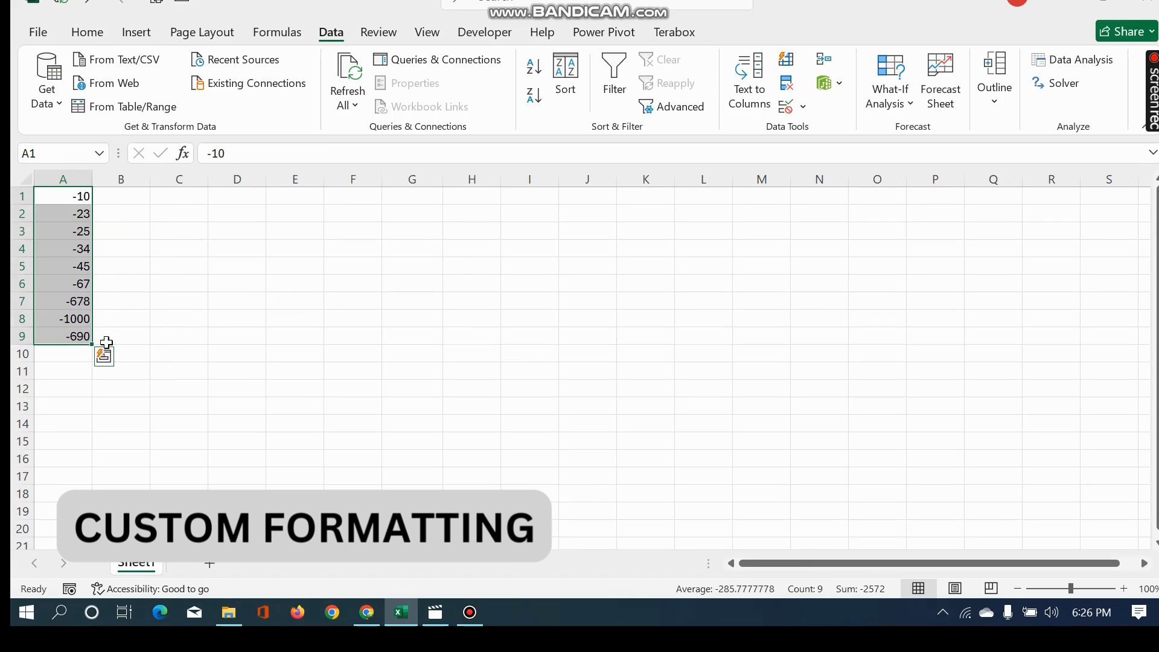
right_click(49, 245)
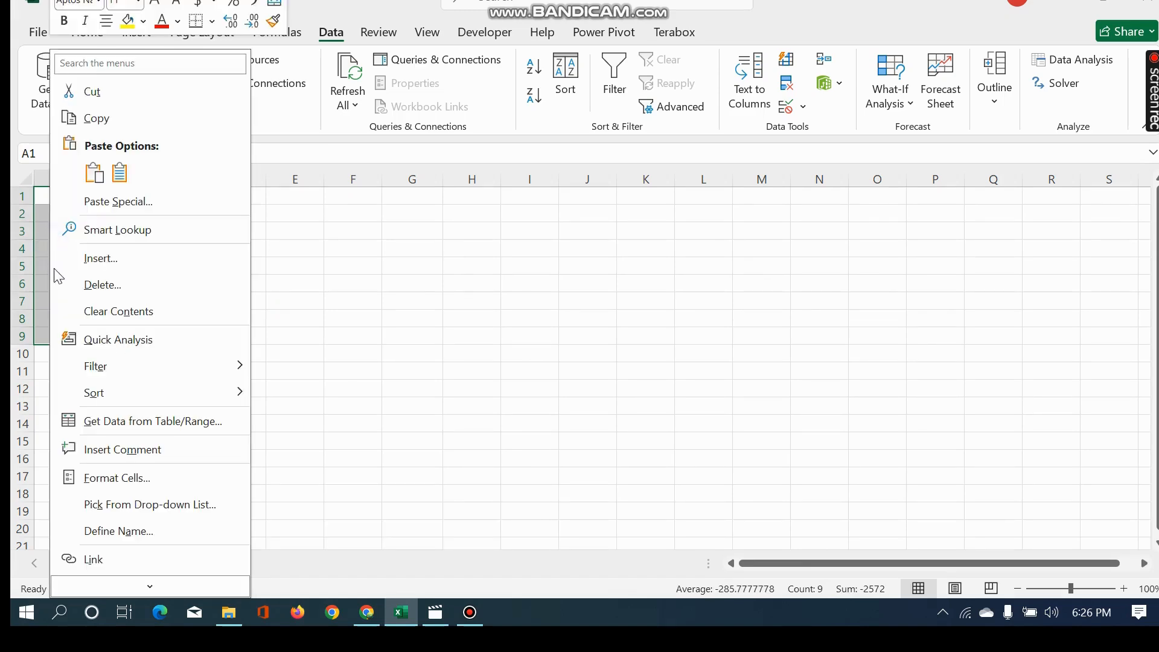
left_click(137, 475)
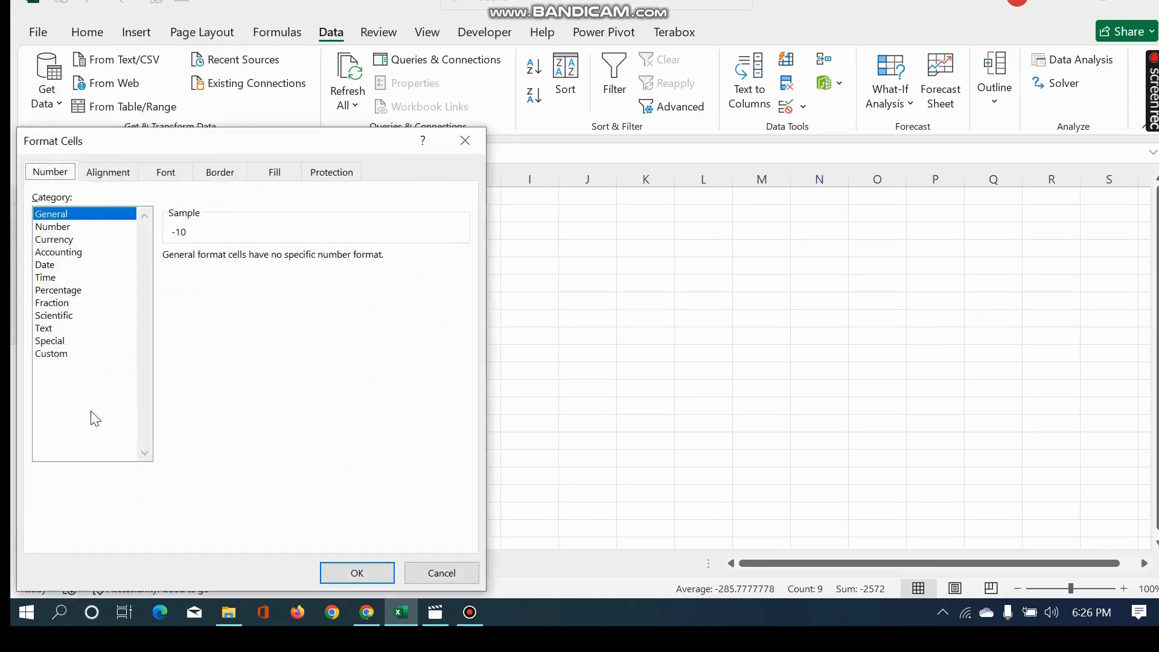
left_click(54, 354)
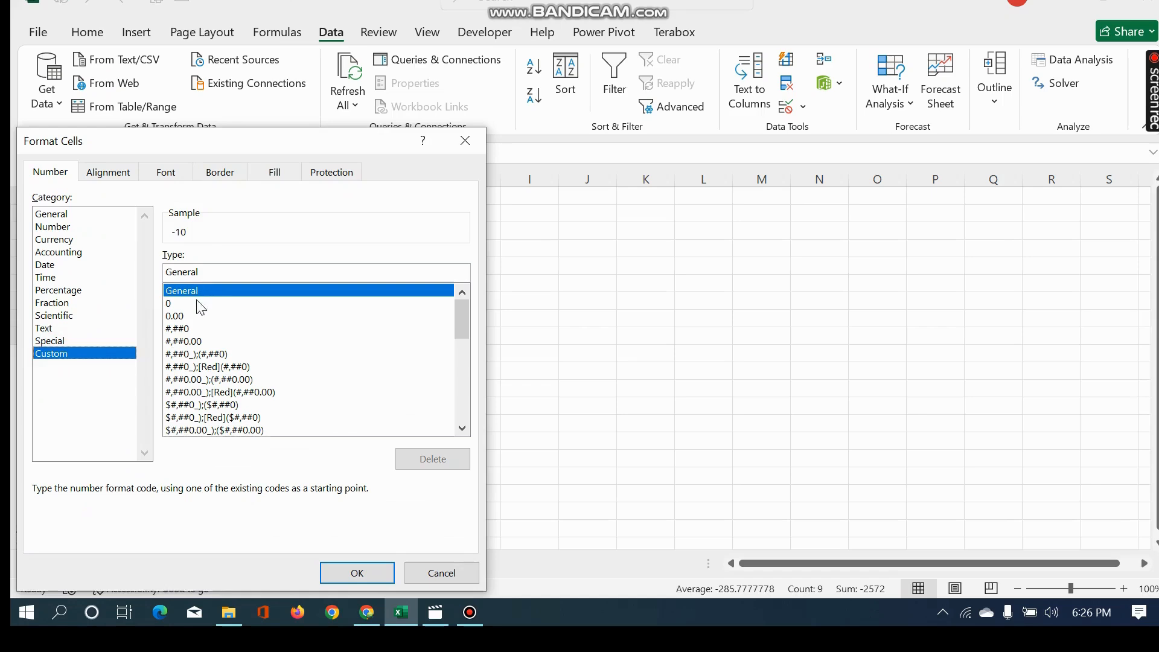
left_click(176, 316)
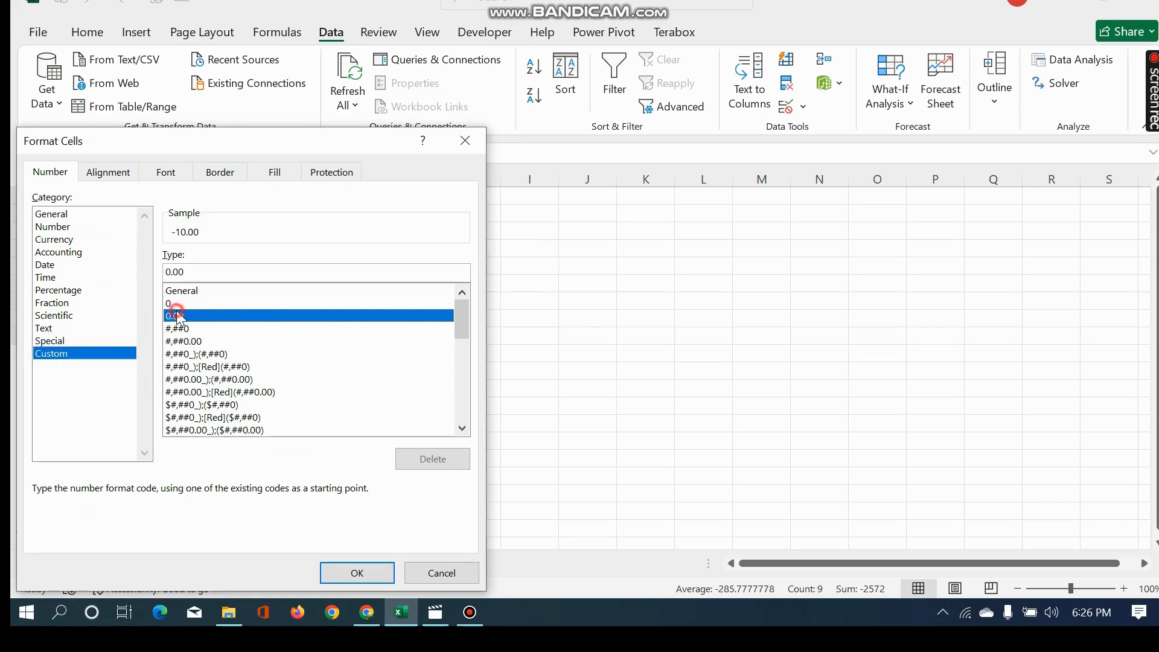
left_click(188, 272)
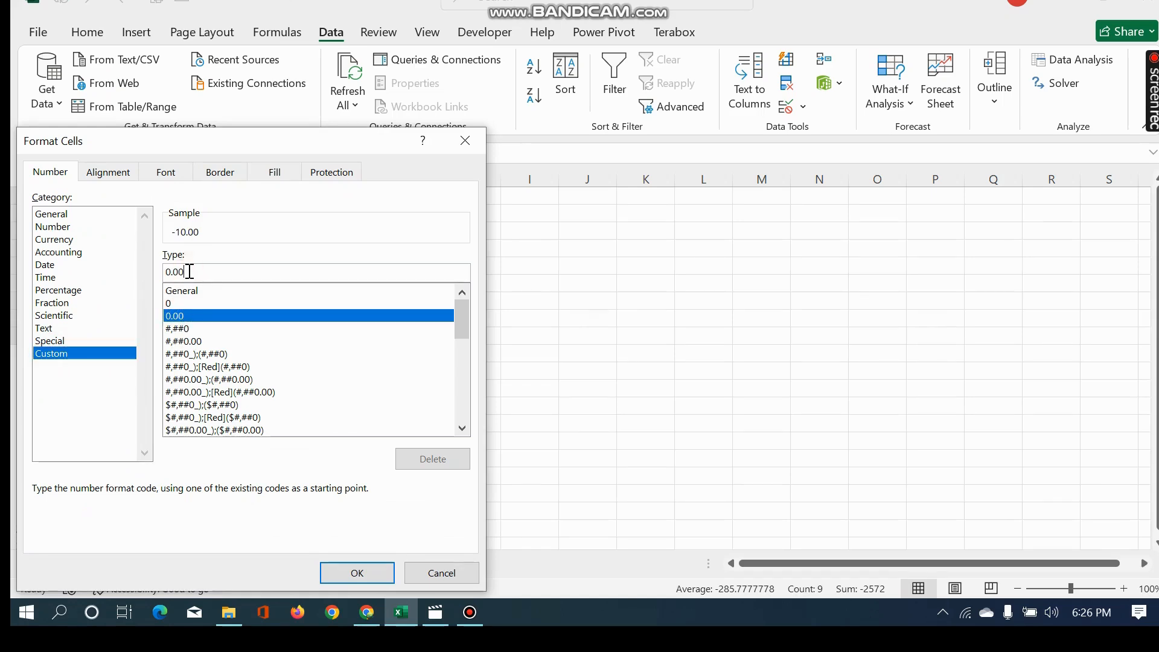
key("BackSpace")
key("BackSpace")
key("BackSpace")
key("BackSpace")
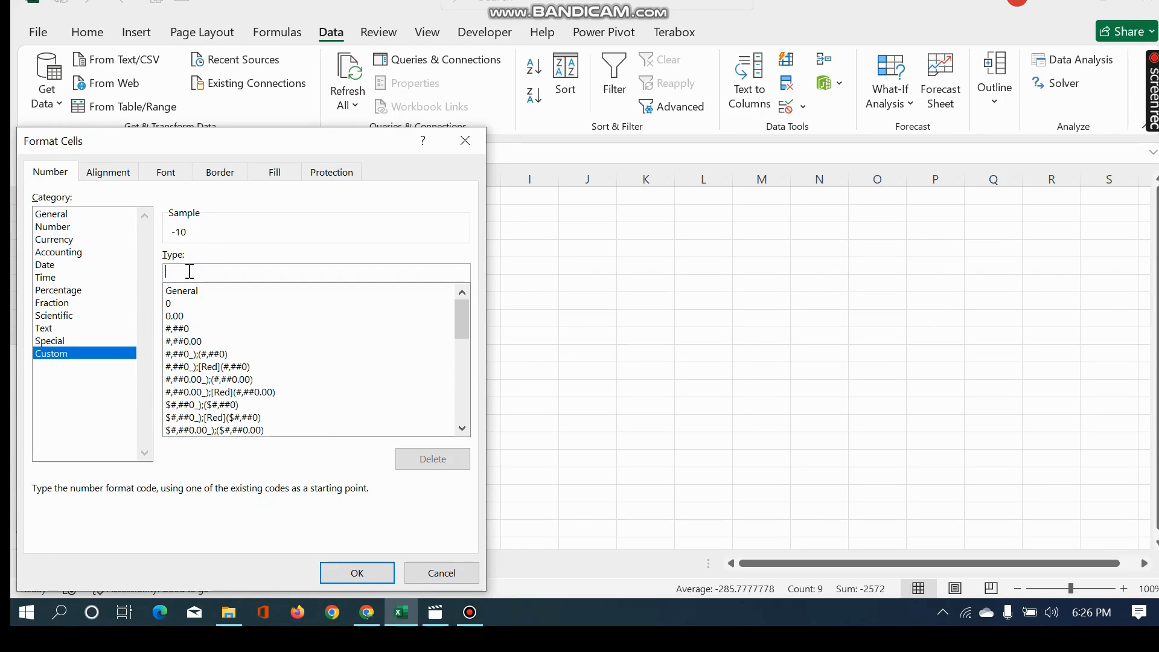
type("0;")
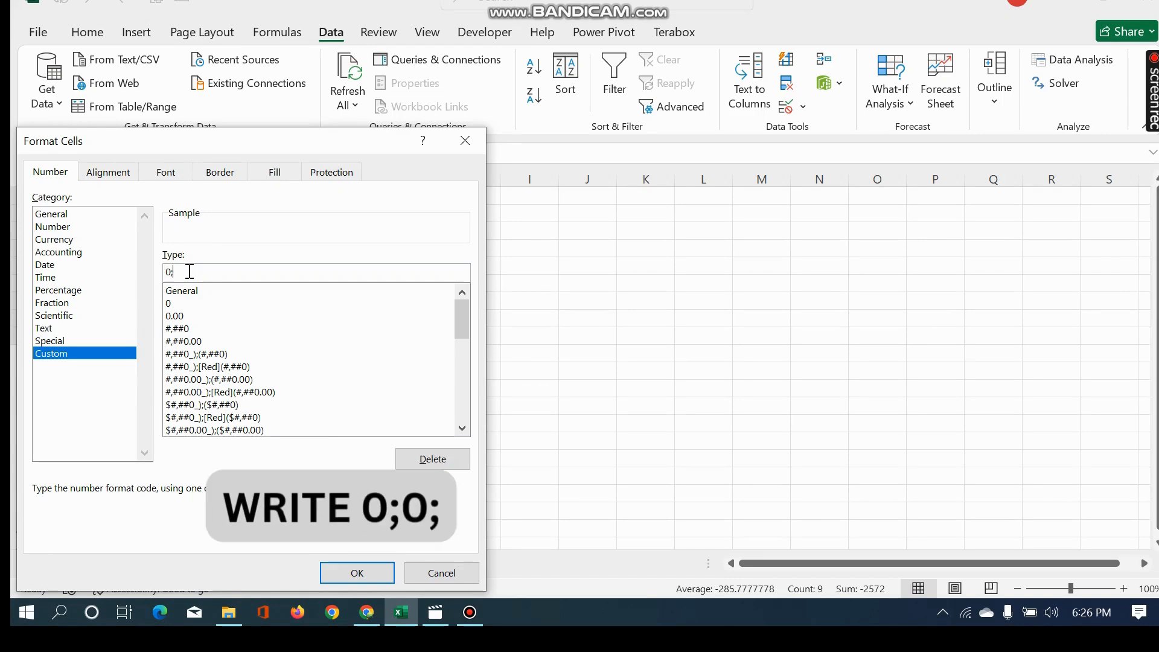
type("0;")
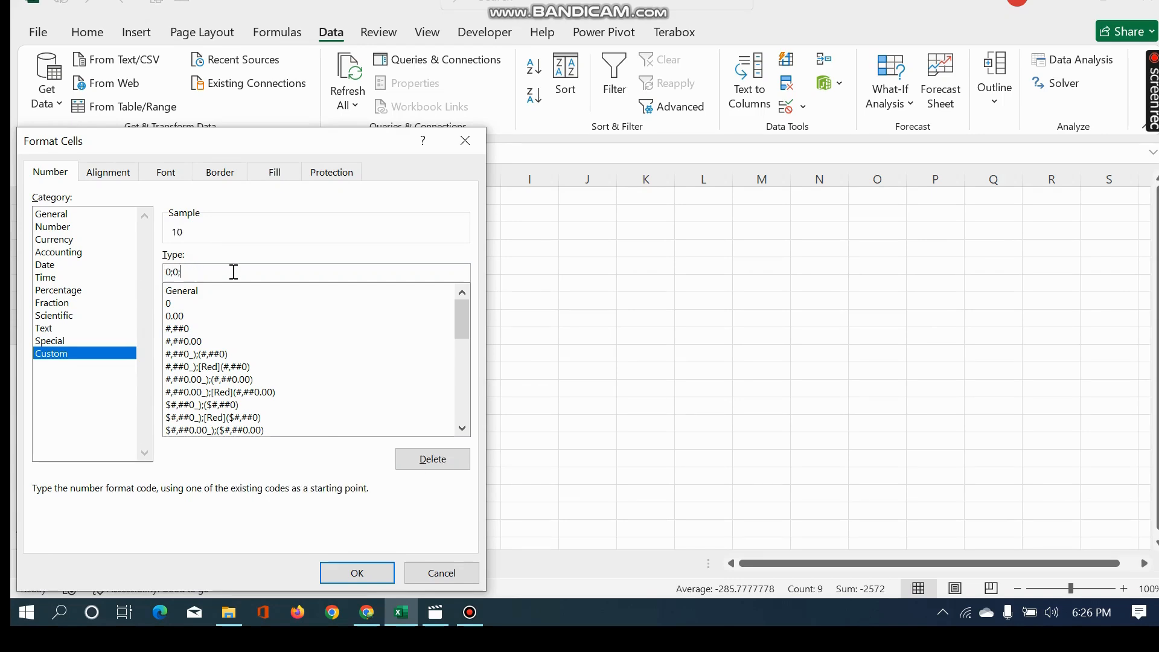
left_click(357, 574)
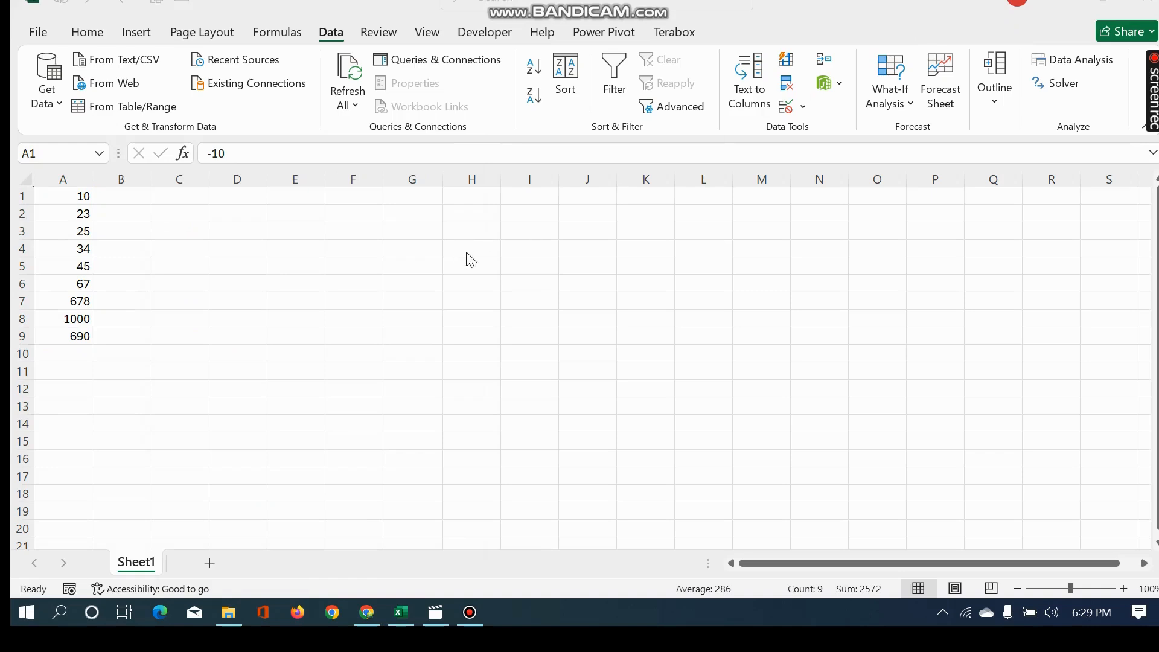
- Split cells A1:A9 with Text to Columns as delimited data, using Tab and the hyphen "-" as delimiters, General format and destination $A$1
key("ctrl+shift+Down")
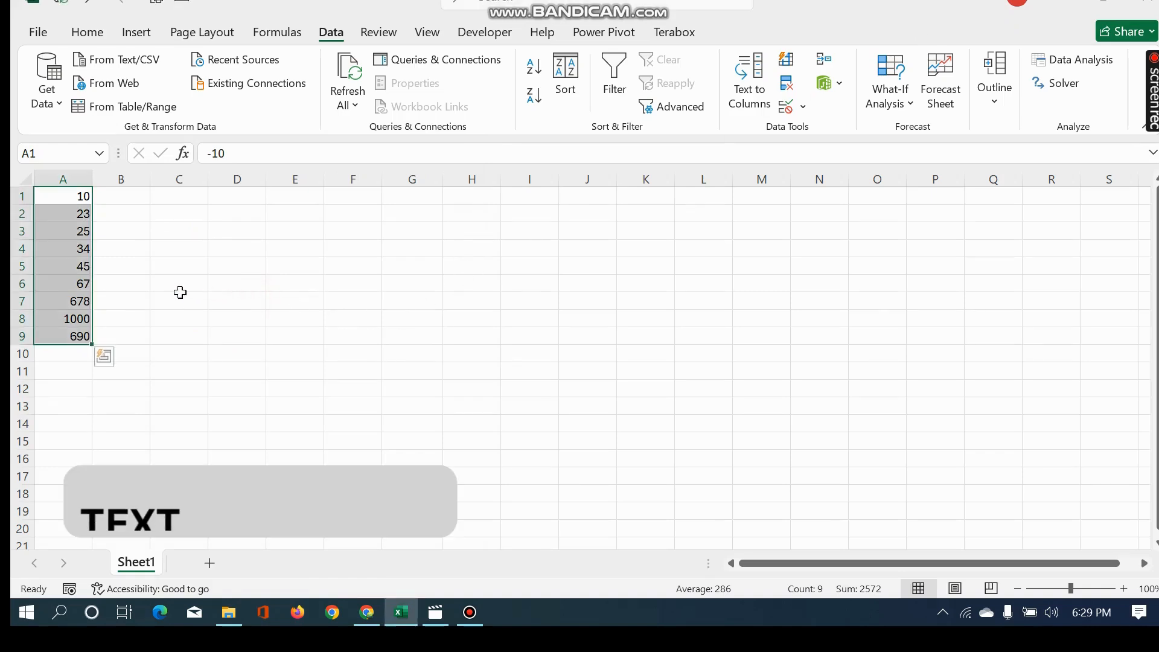
left_click(212, 285)
left_click_drag(82, 196, 70, 344)
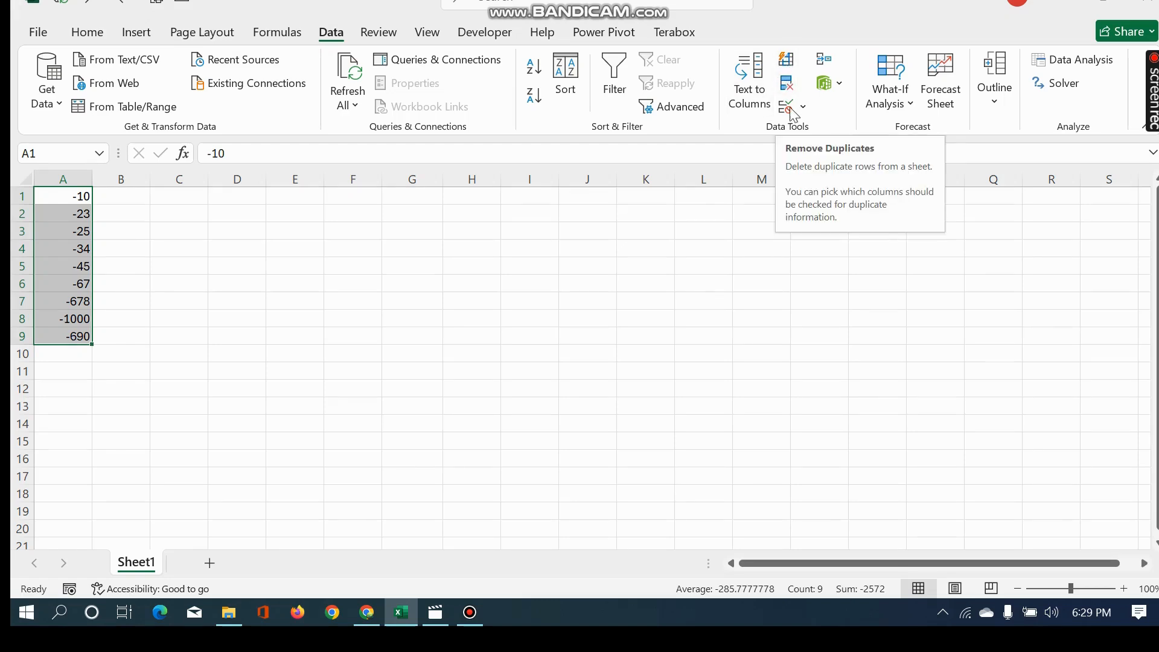
left_click(746, 91)
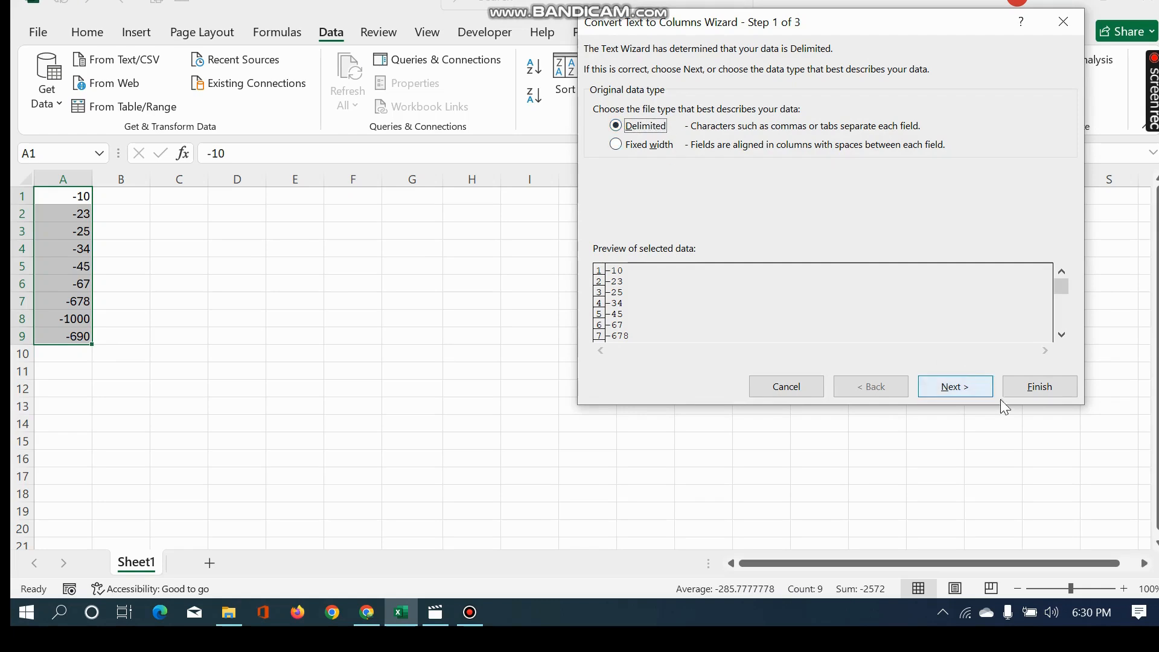
left_click(957, 388)
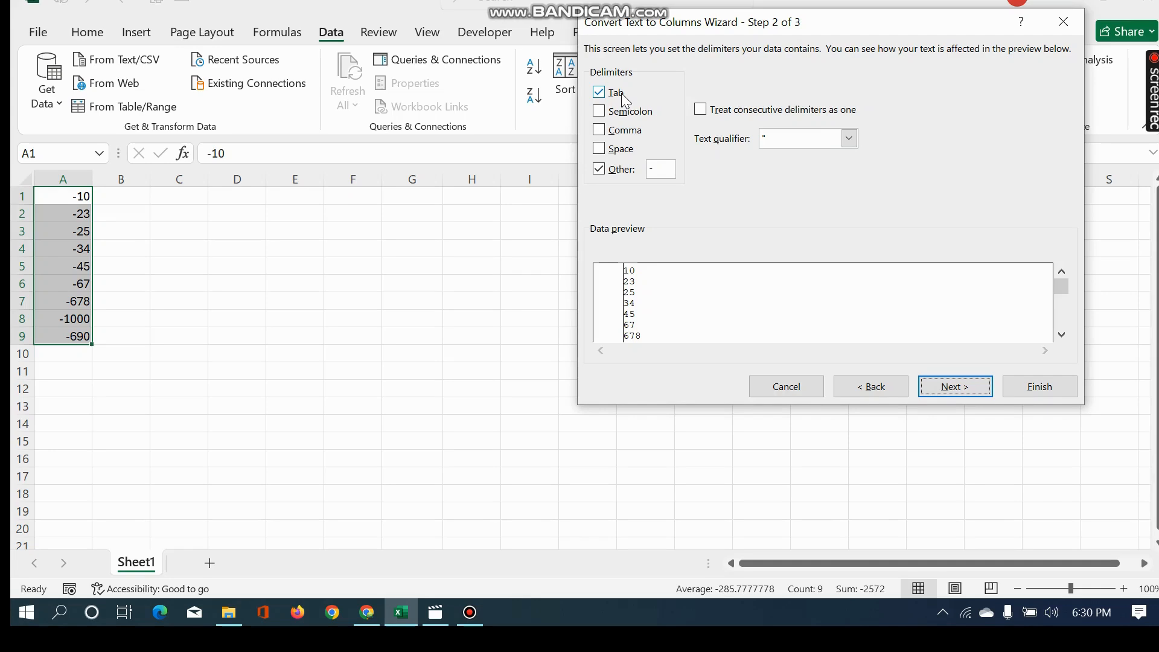
left_click(659, 170)
key("BackSpace")
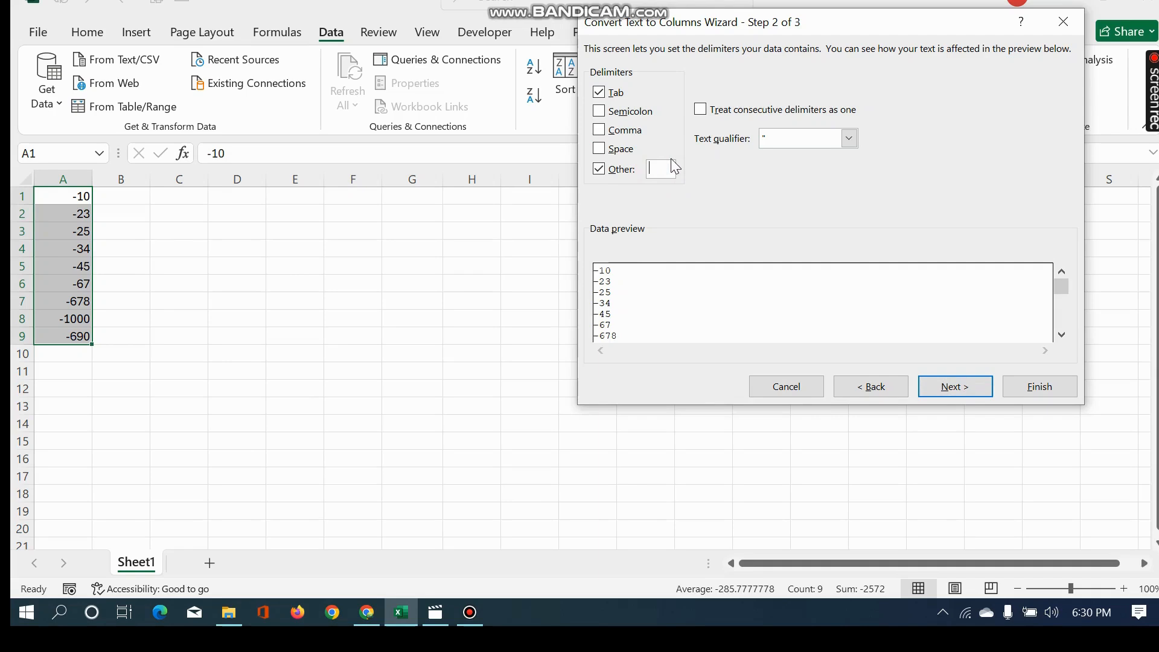
type("-")
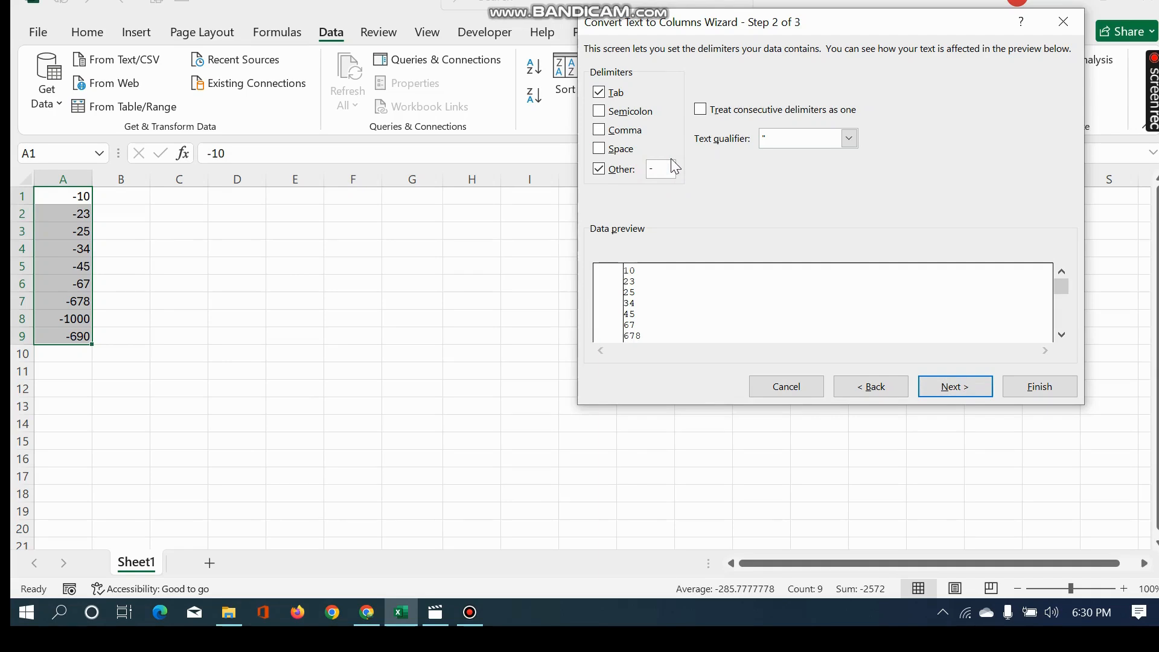
left_click(980, 392)
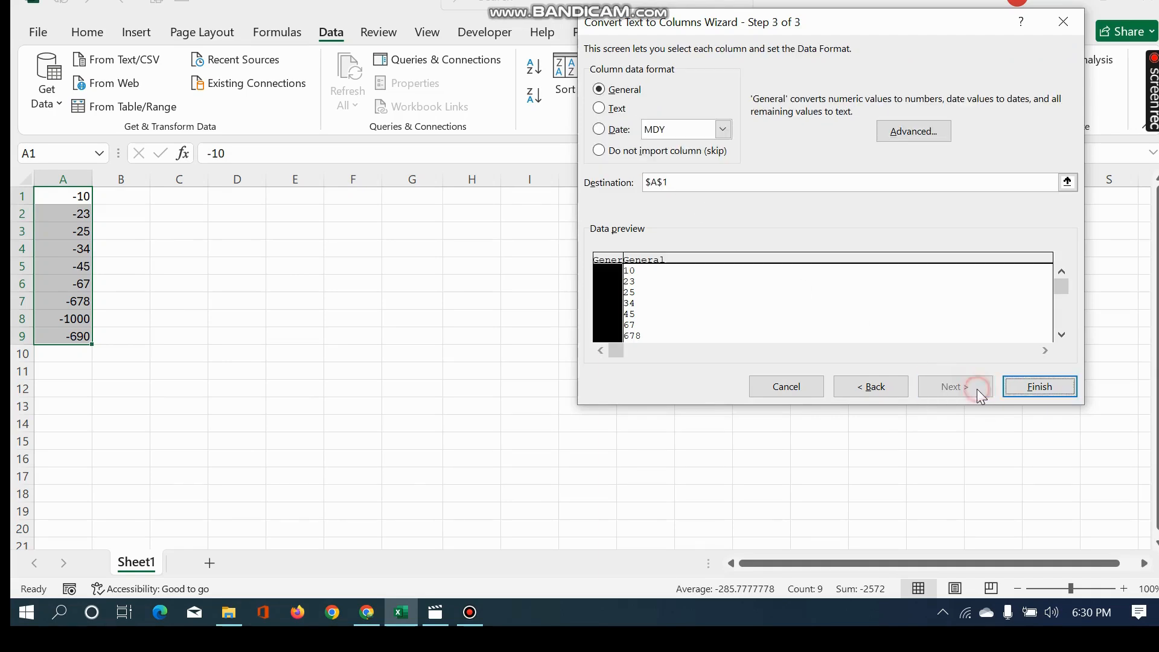
left_click(1040, 387)
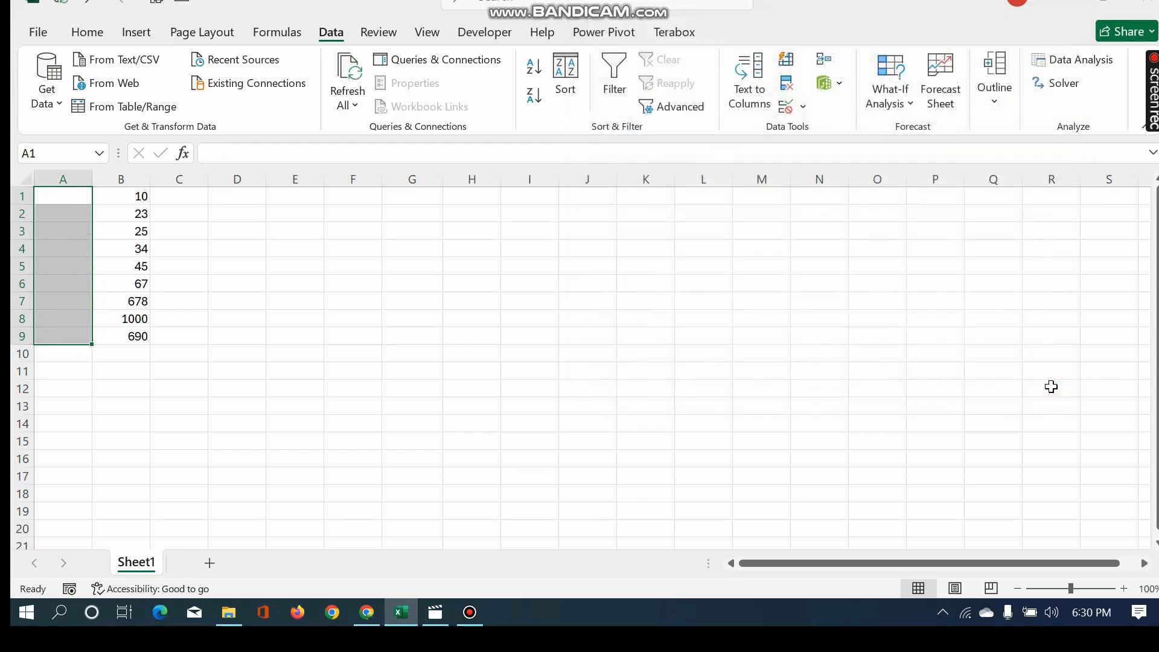
left_click(1051, 387)
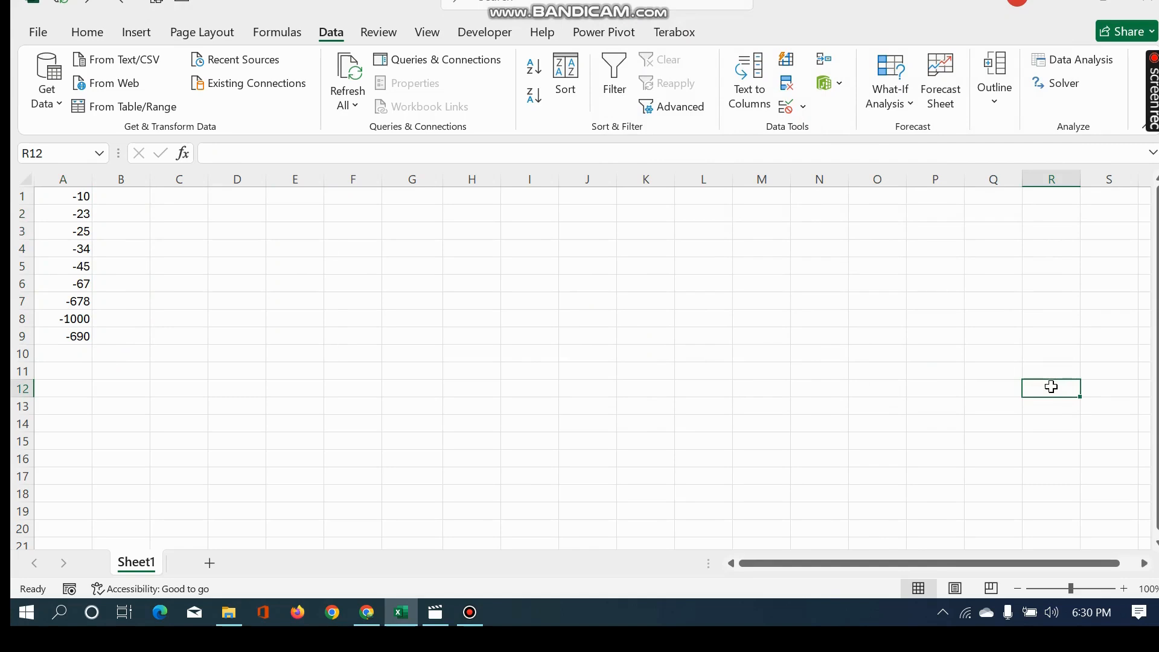
- Begin a formula in cell B1 with an equals sign and switch to Chrome to read the SIGN function's description and syntax
left_click(136, 198)
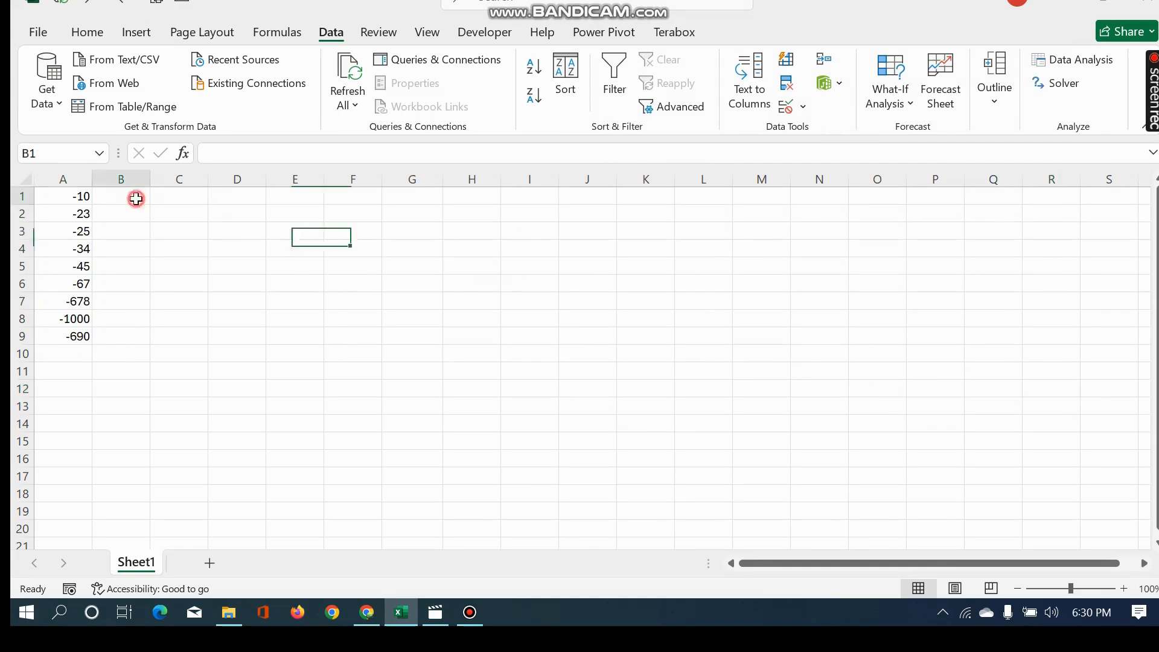
type("=")
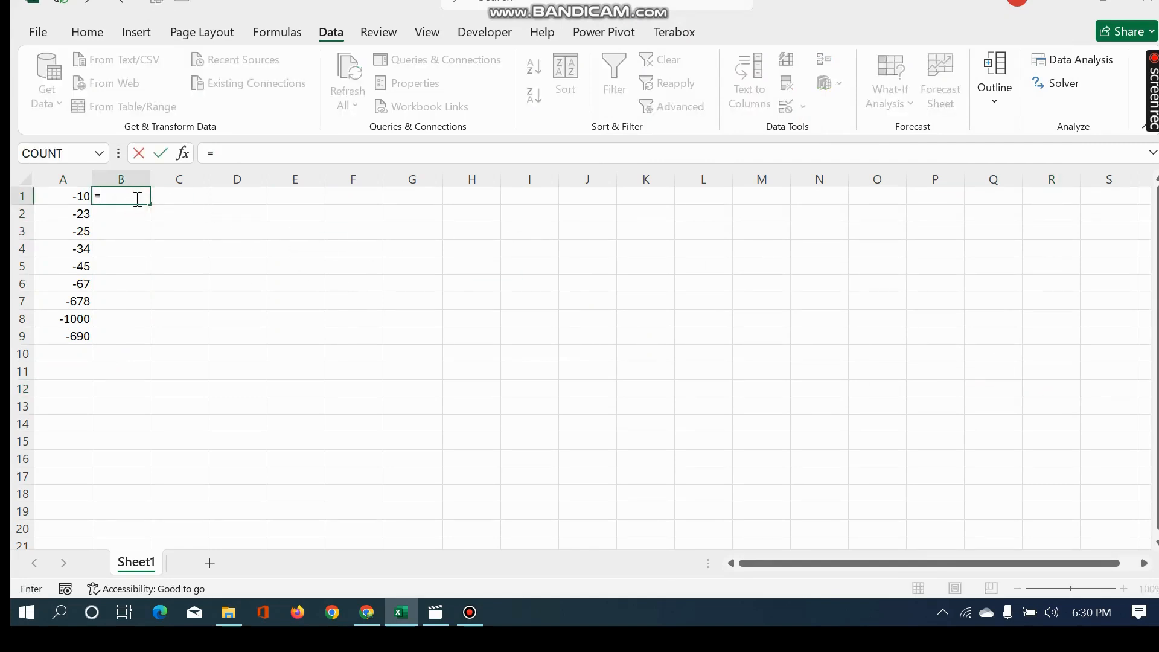
left_click(369, 613)
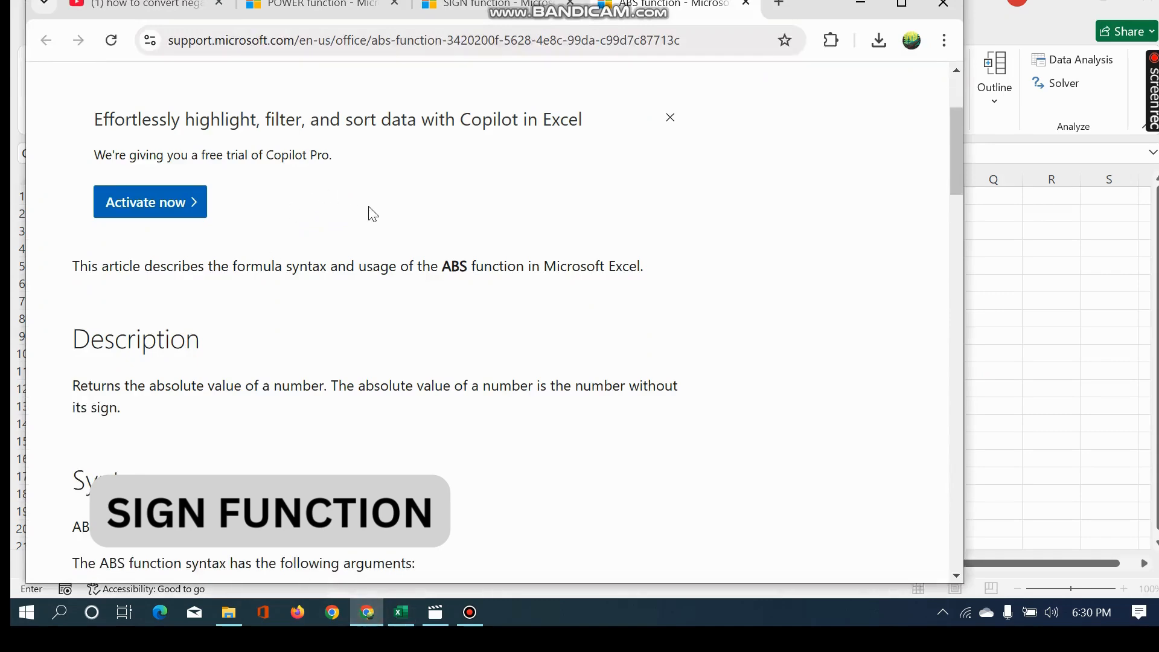
scroll(378, 205, "up", 3)
left_click(472, 9)
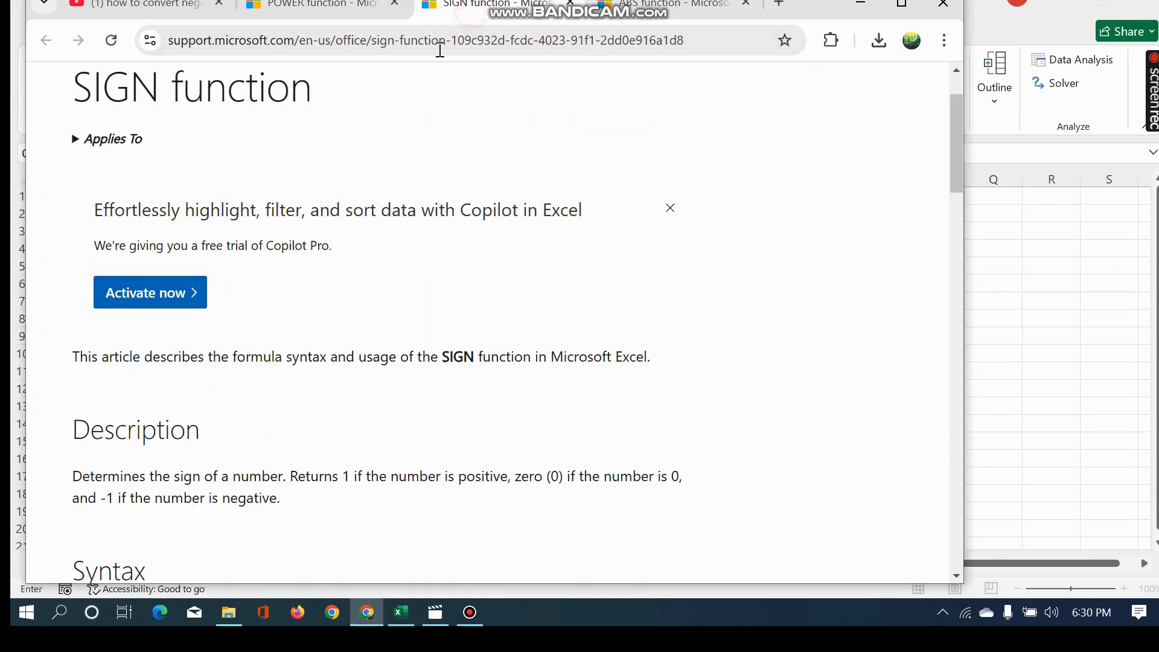
scroll(233, 349, "down", 4)
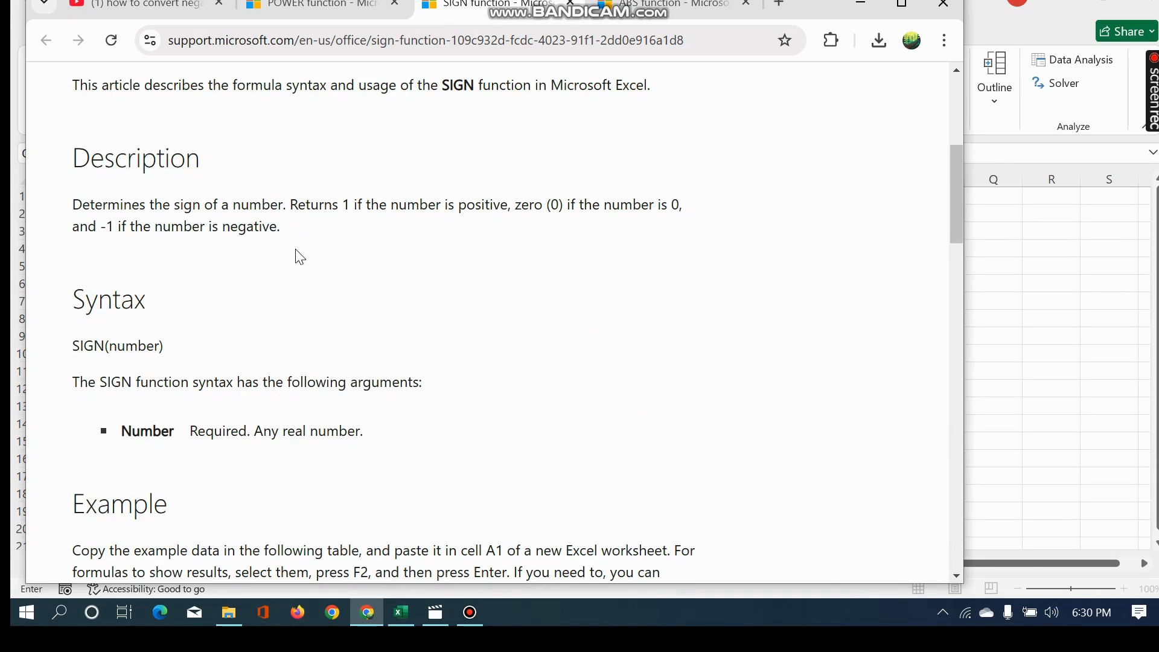
- Switch back to Excel and complete the formula in cell B1 as =A1*SIGN(A1)
left_click(1056, 300)
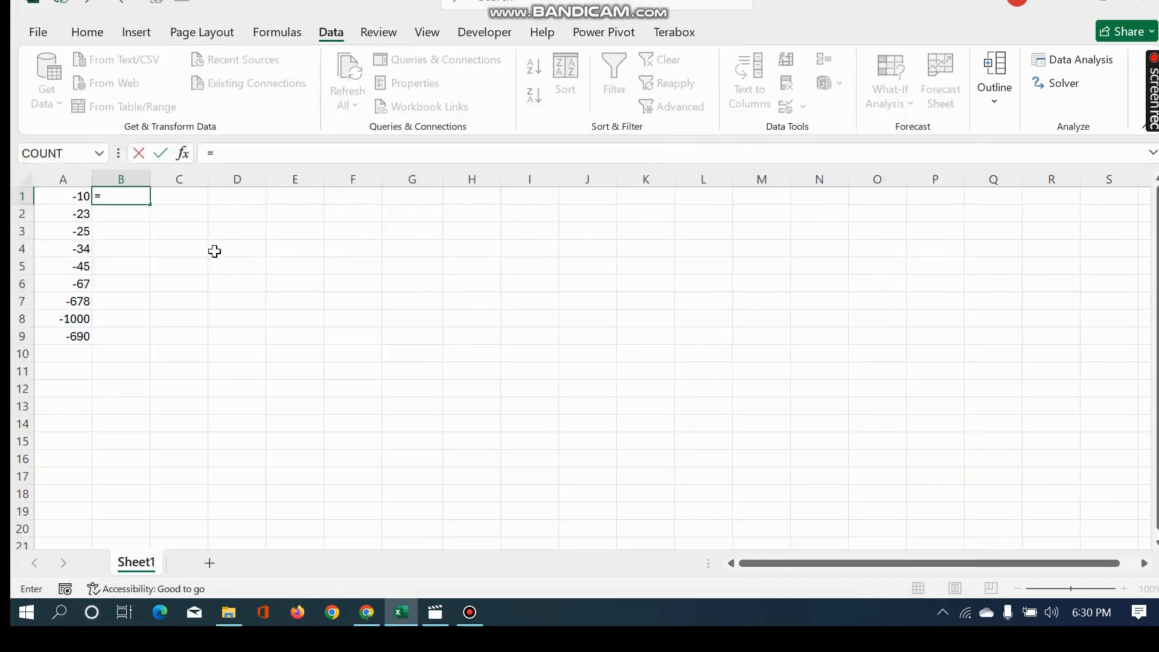
type("a")
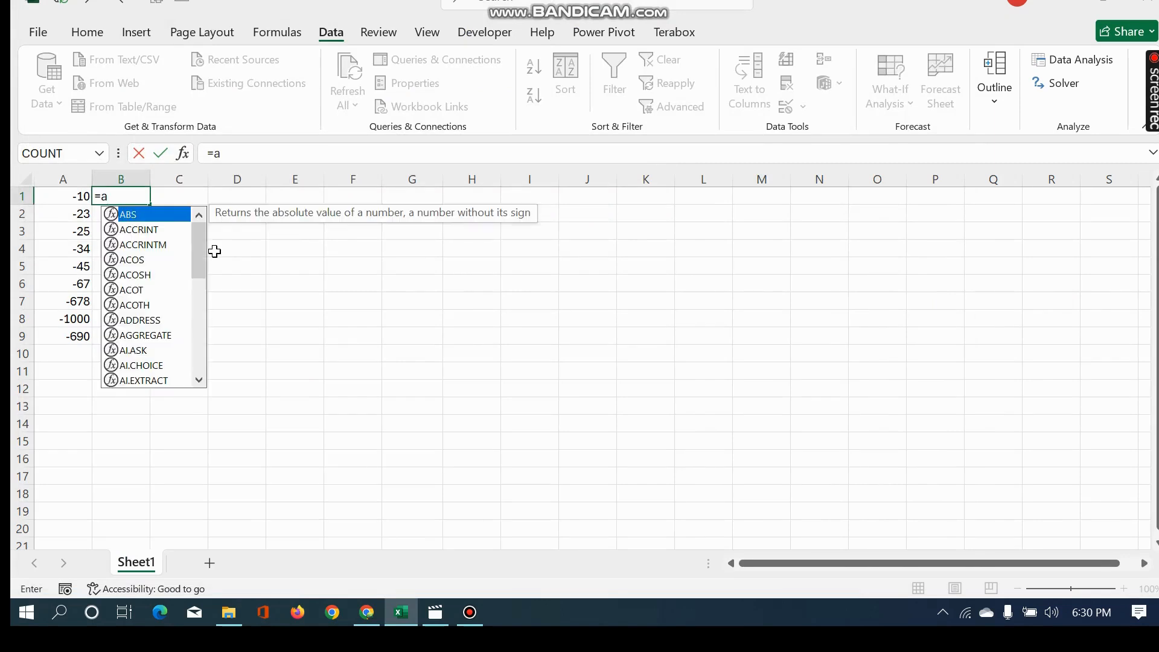
key("BackSpace")
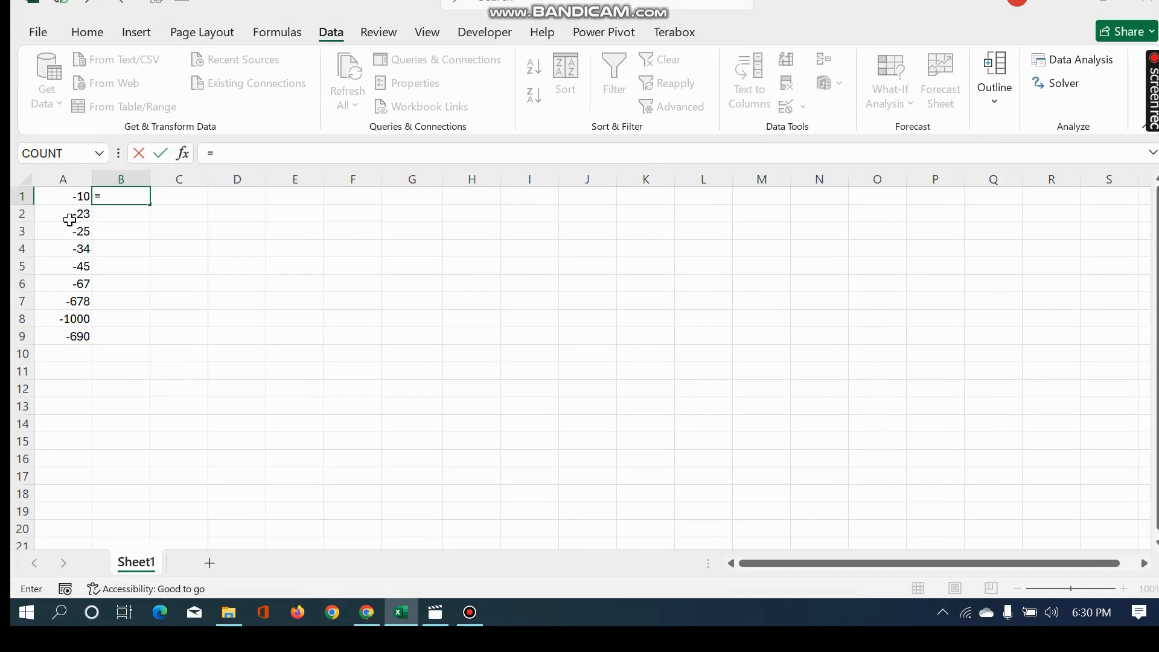
left_click(71, 196)
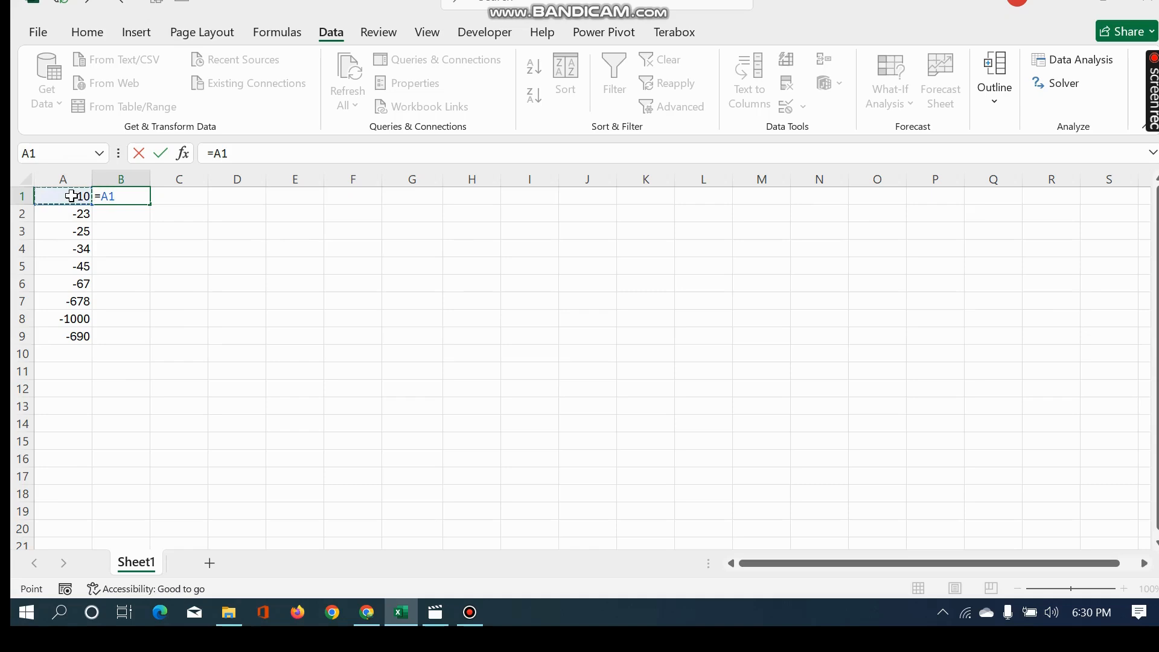
type("*sign")
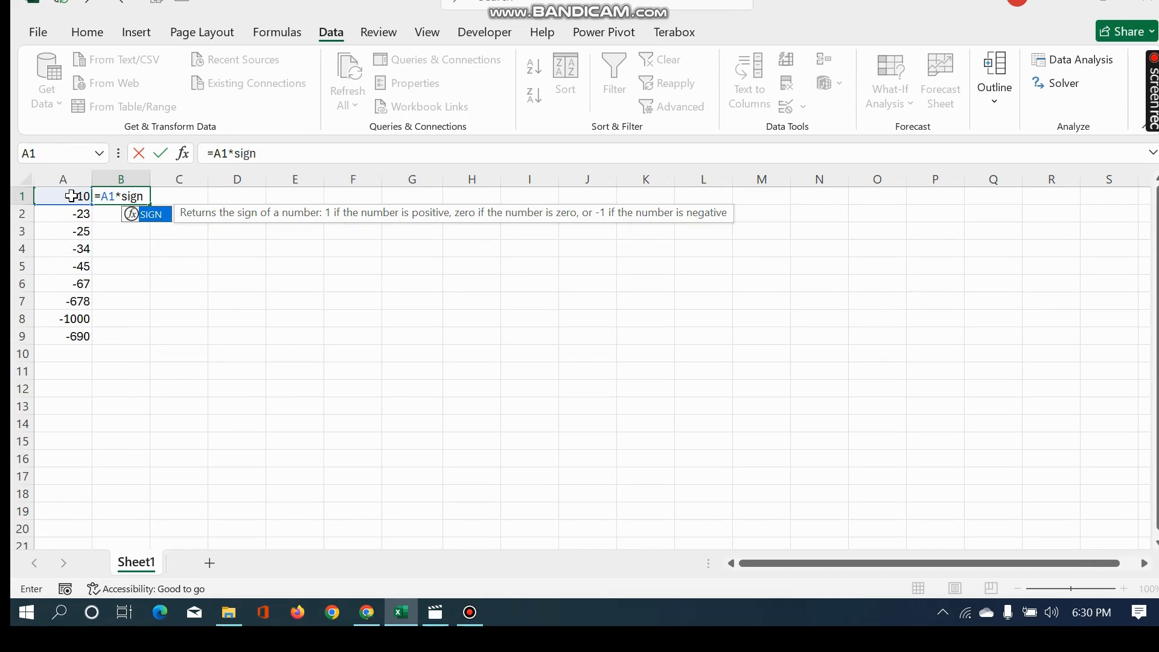
type("(")
left_click(71, 196)
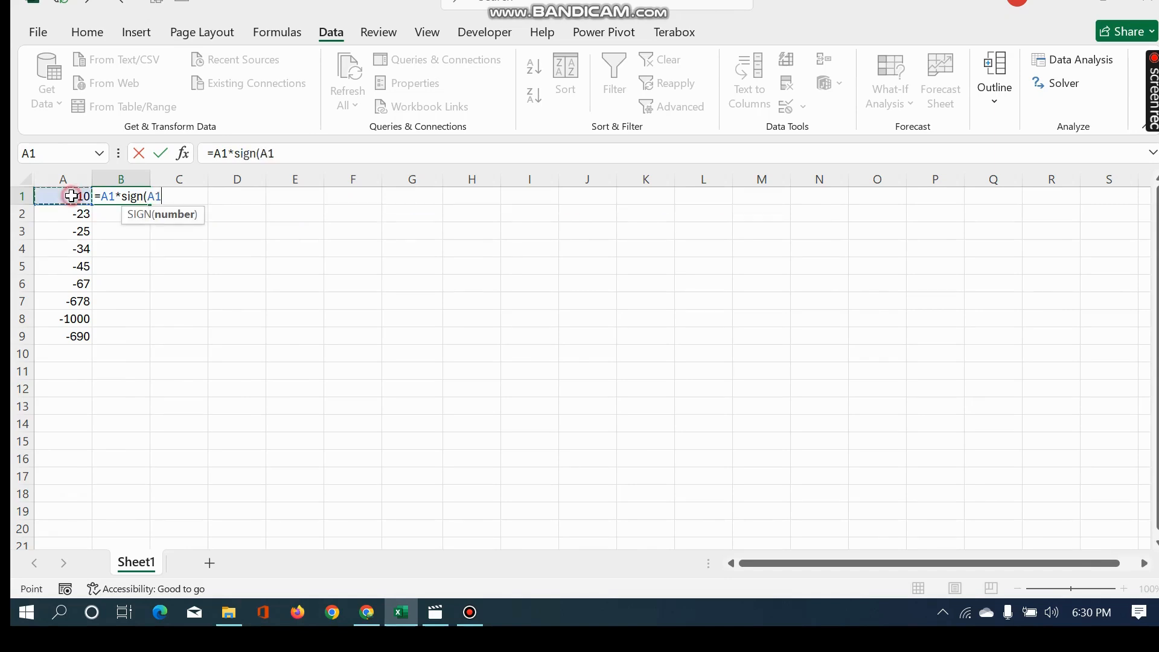
type(")")
key("Return")
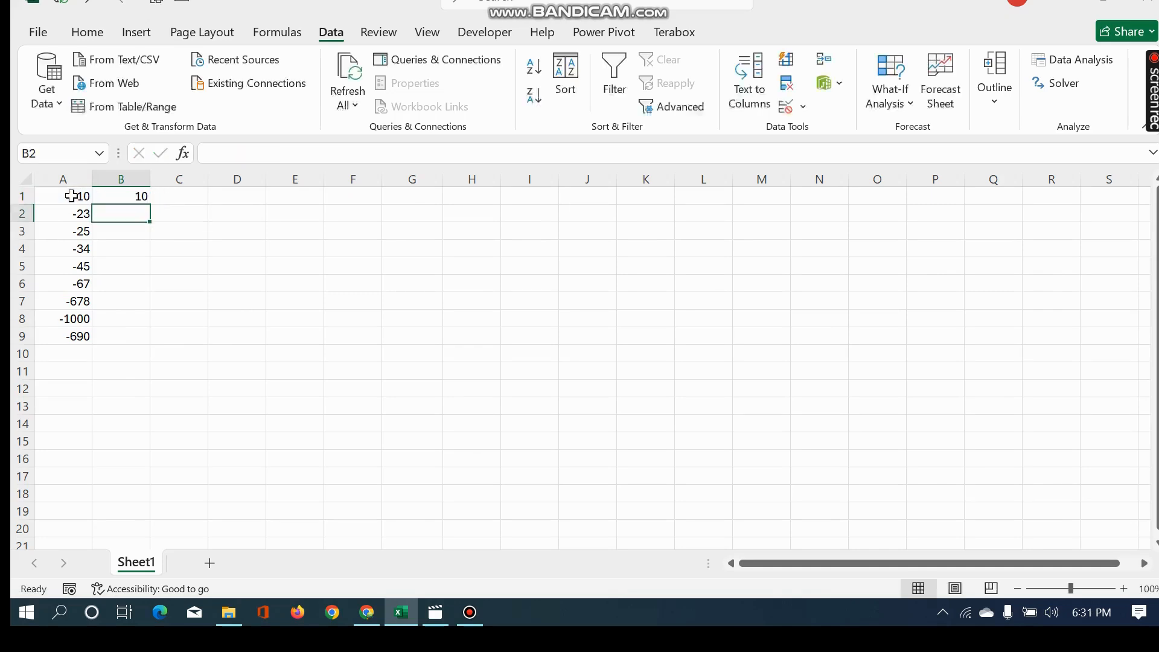
- Fill the SIGN formula from cell B1 down to B9
left_click(142, 195)
left_click(189, 195)
left_click(128, 197)
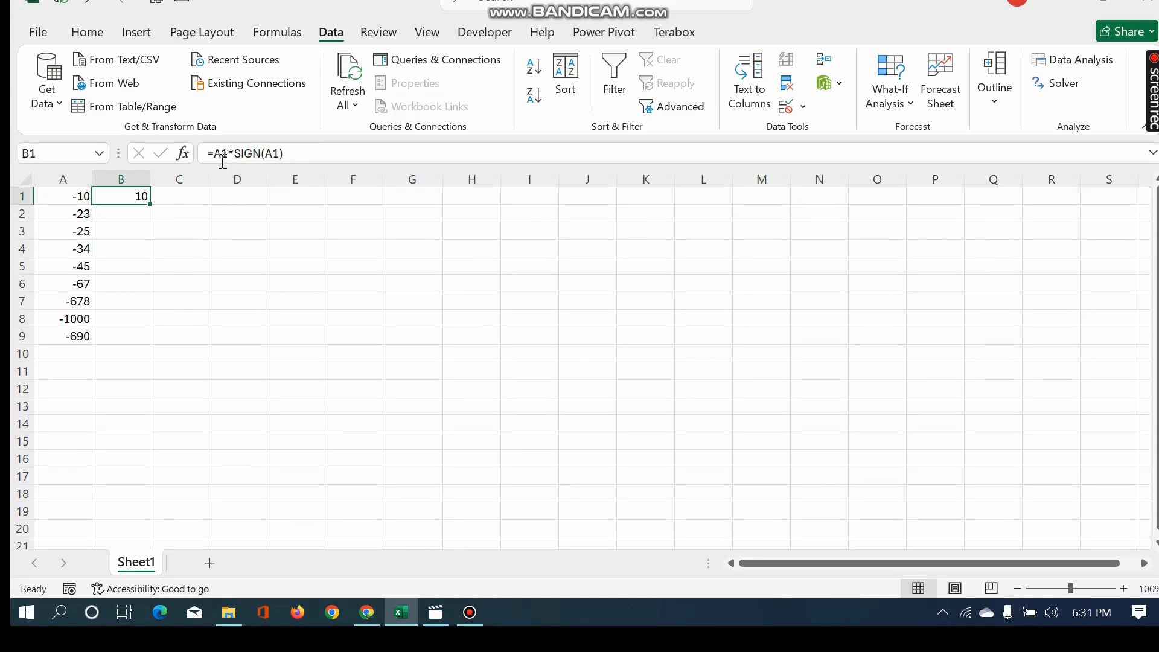
left_click(135, 213)
left_click(134, 192)
left_click_drag(150, 204, 141, 342)
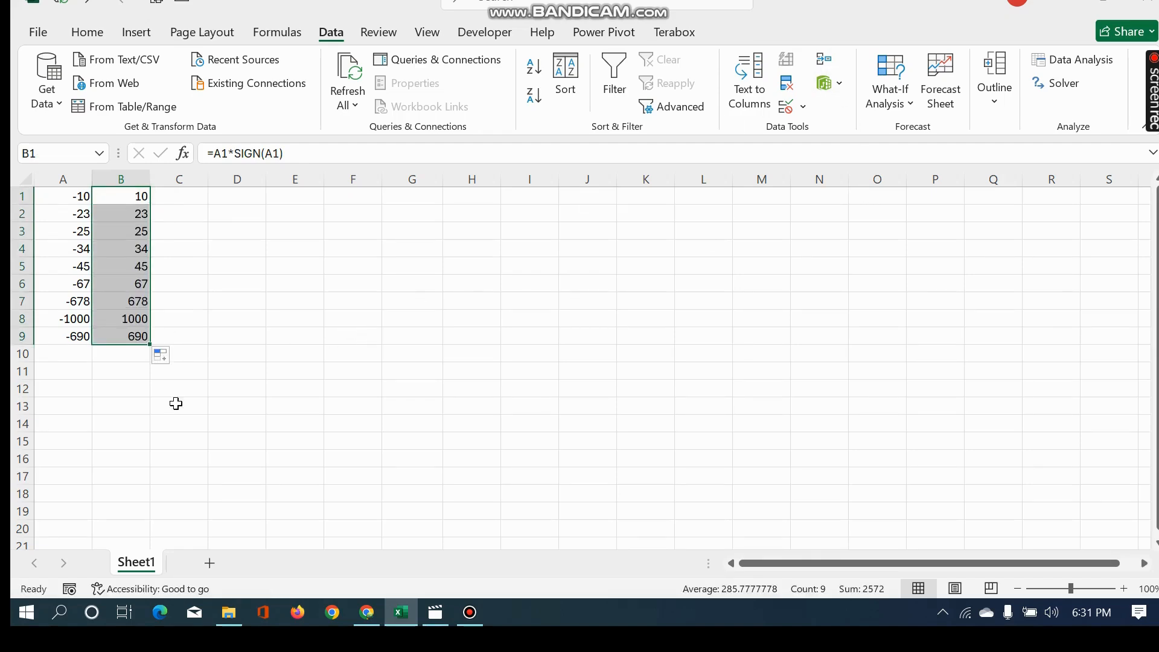
- Clear the SIGN formulas from cells B1:B9
left_click(134, 196)
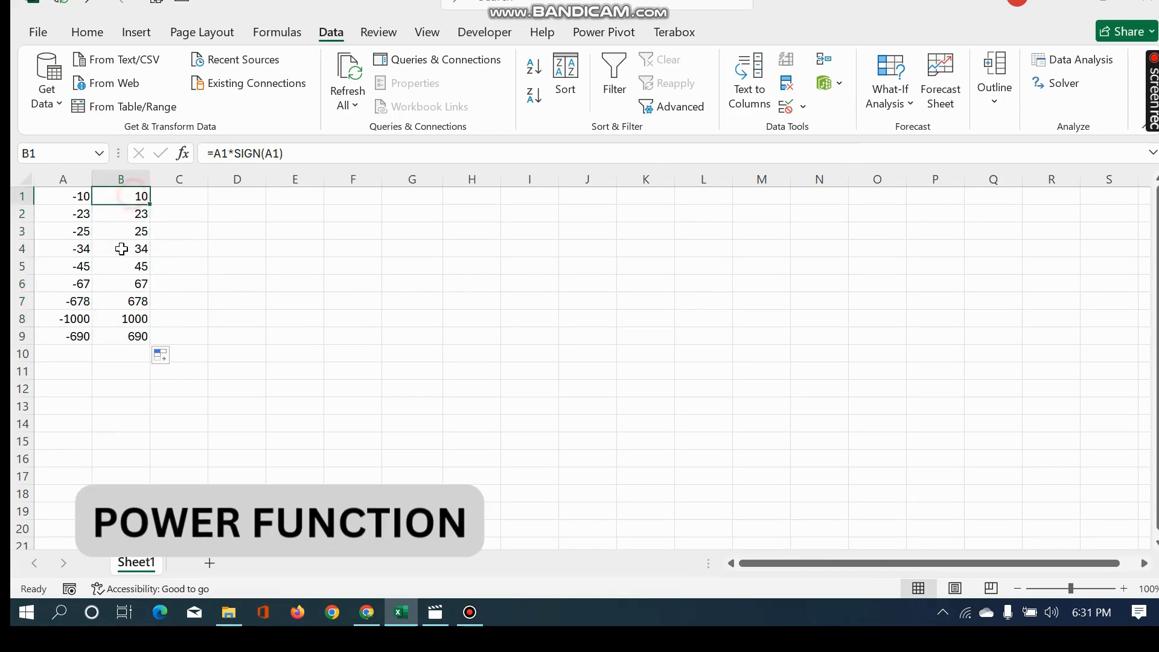
left_click_drag(122, 249, 123, 344)
key("Delete")
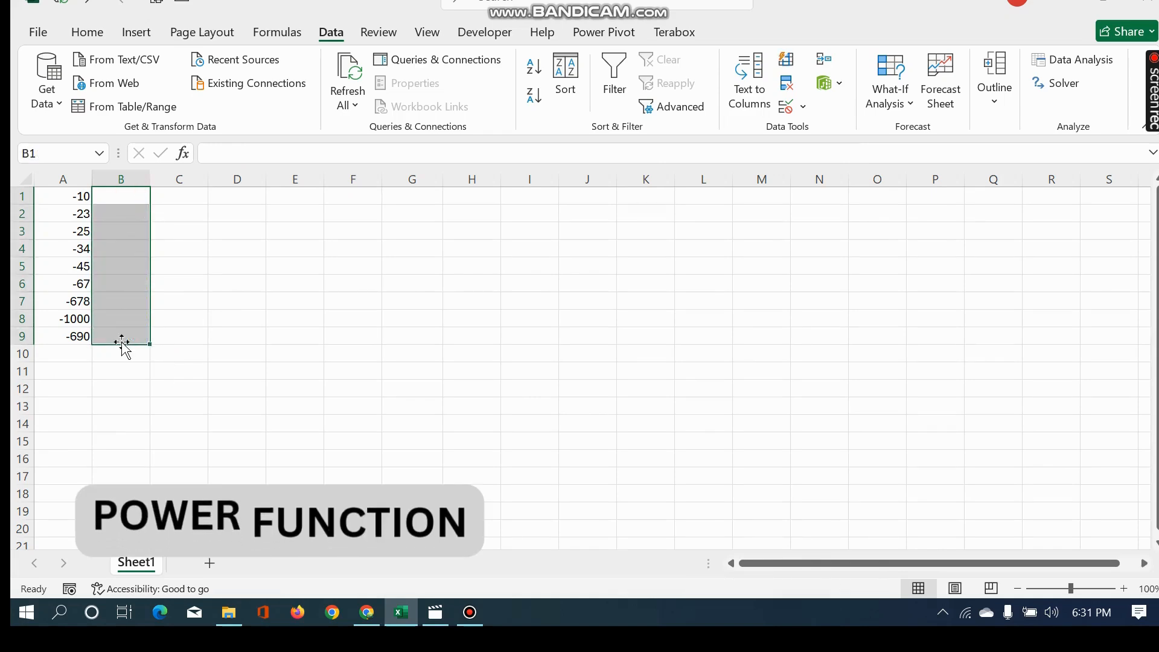
- Switch to Chrome and read the POWER function's description, syntax and arguments on the Microsoft support page
left_click(378, 609)
left_click(312, 11)
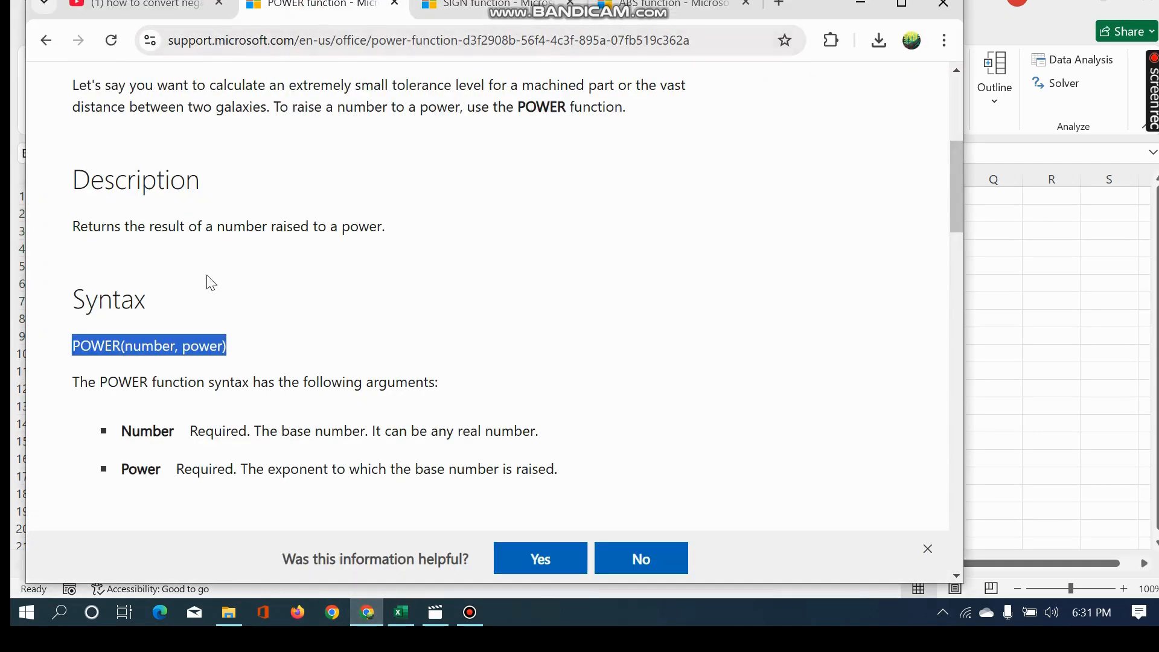
left_click(145, 254)
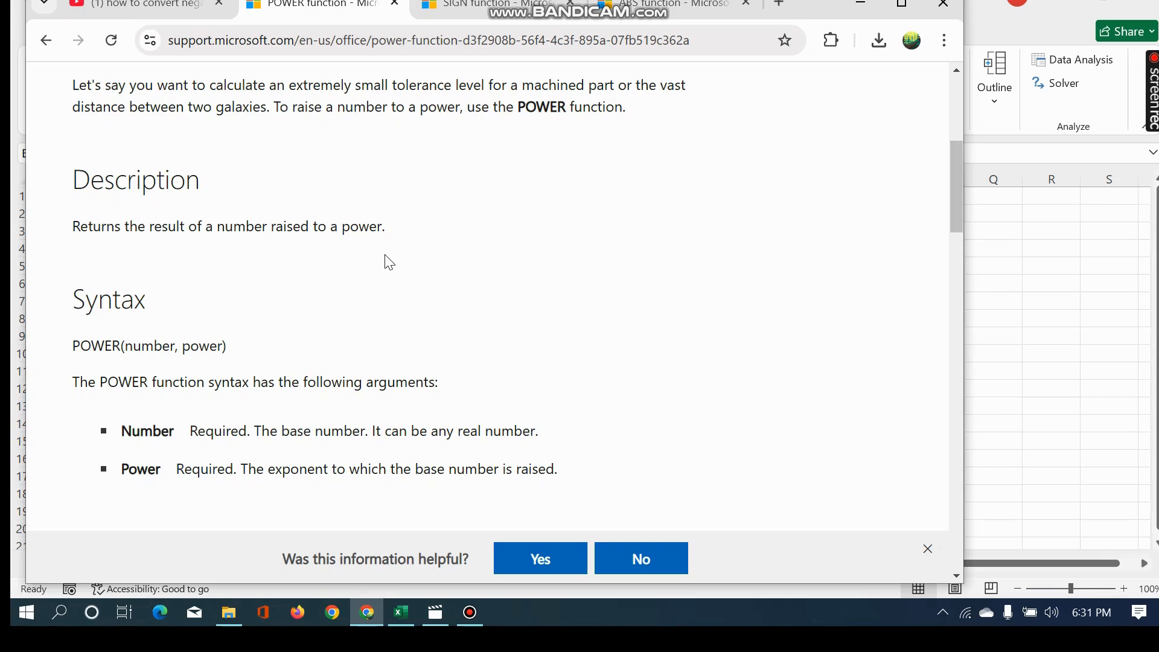
scroll(387, 261, "down", 3)
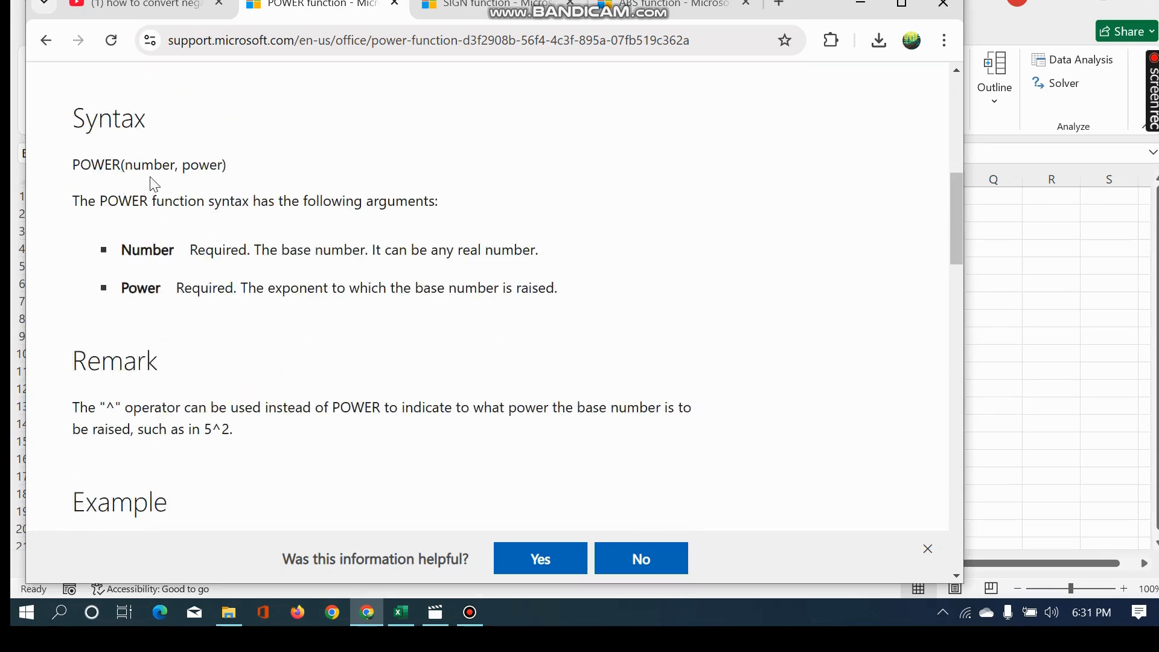
left_click_drag(125, 170, 222, 165)
left_click(213, 204)
left_click(260, 183)
- Switch back to Excel and enter the formula =POWER(A1,2)^(1/2) in cell B1
left_click(1062, 279)
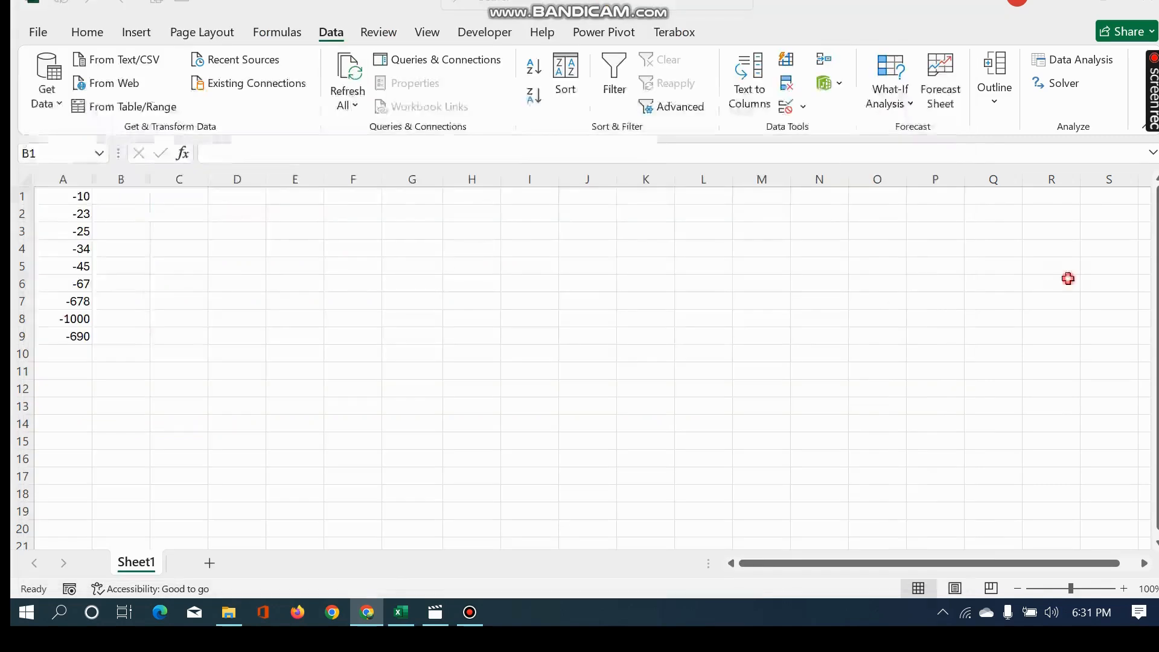
left_click(128, 194)
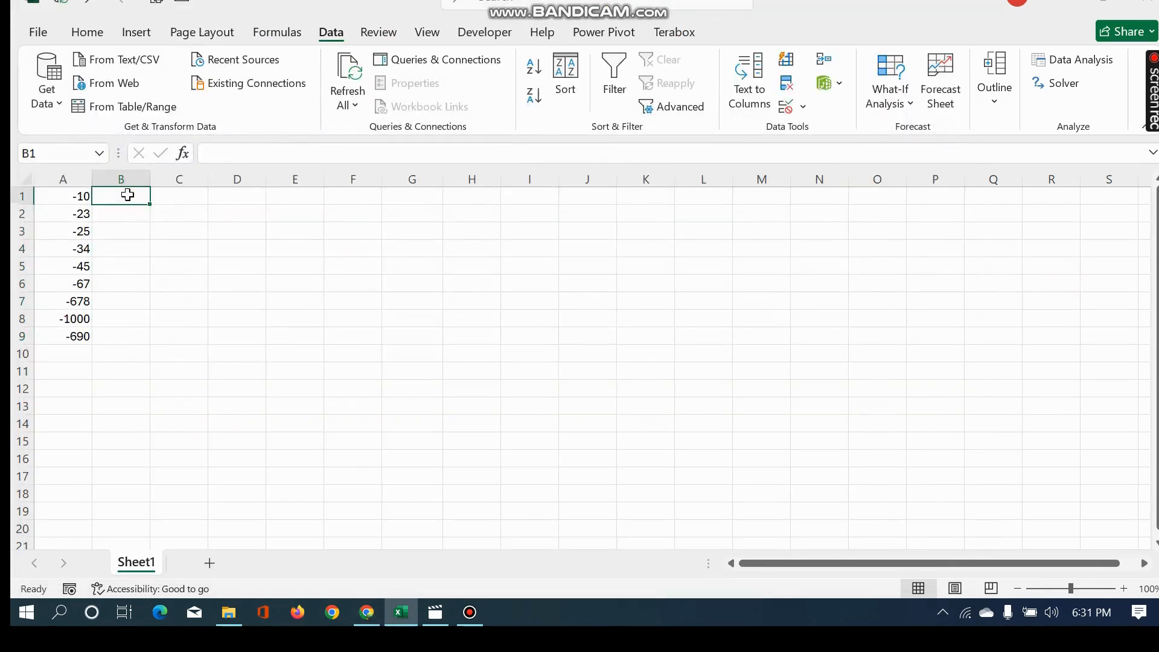
type("=")
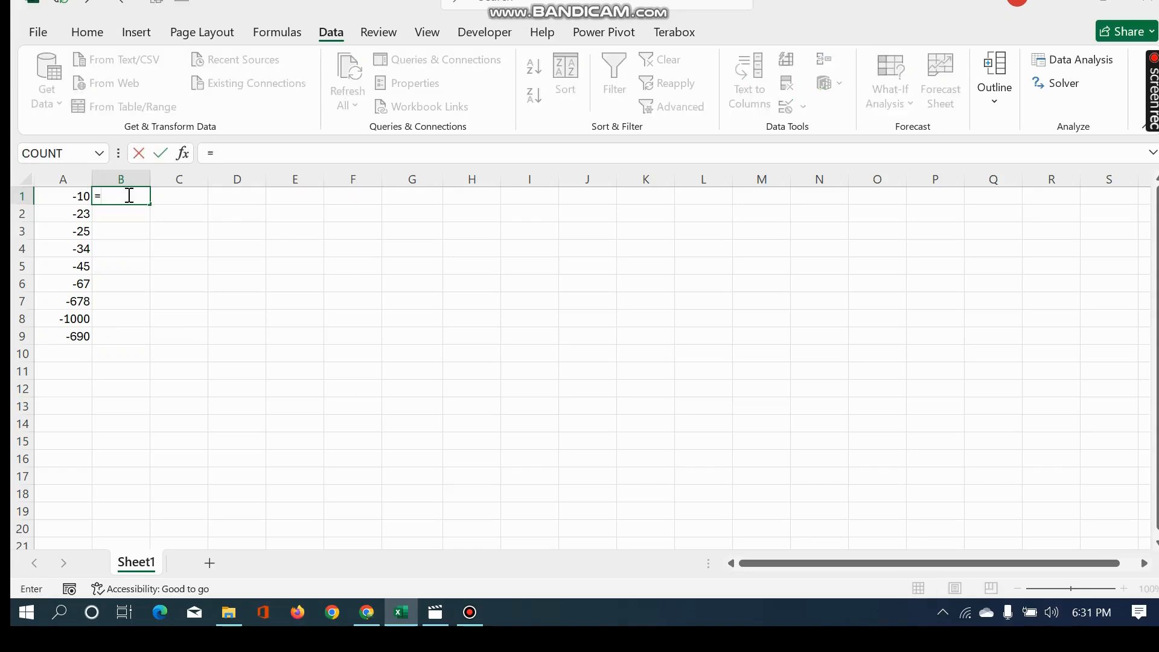
type("power")
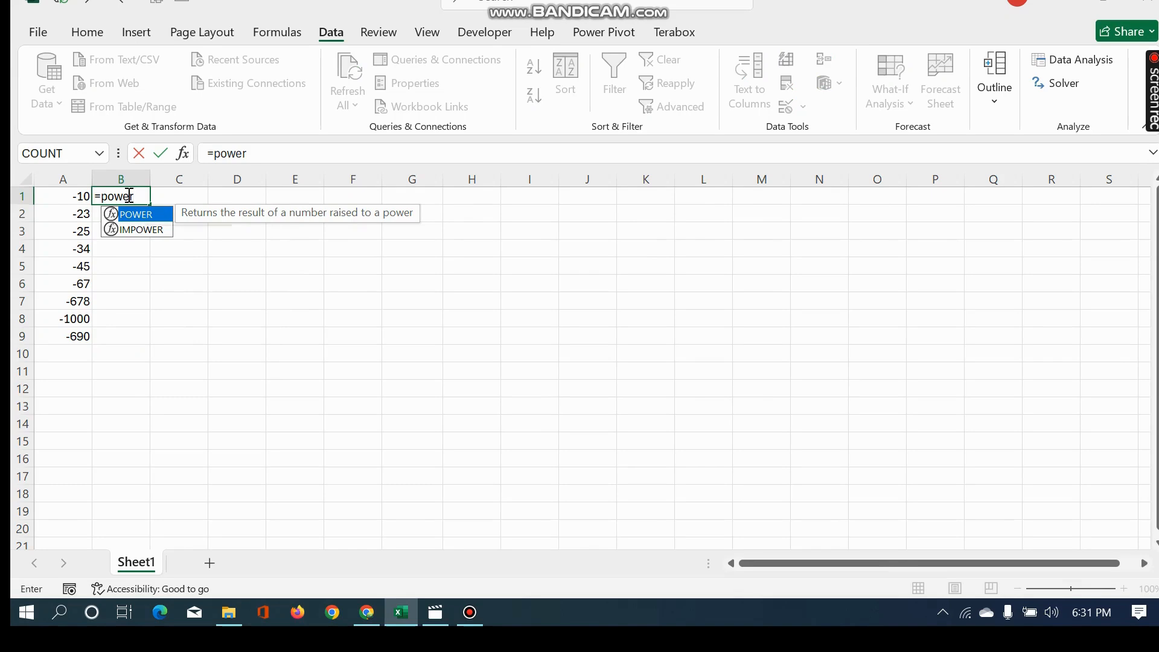
type("(")
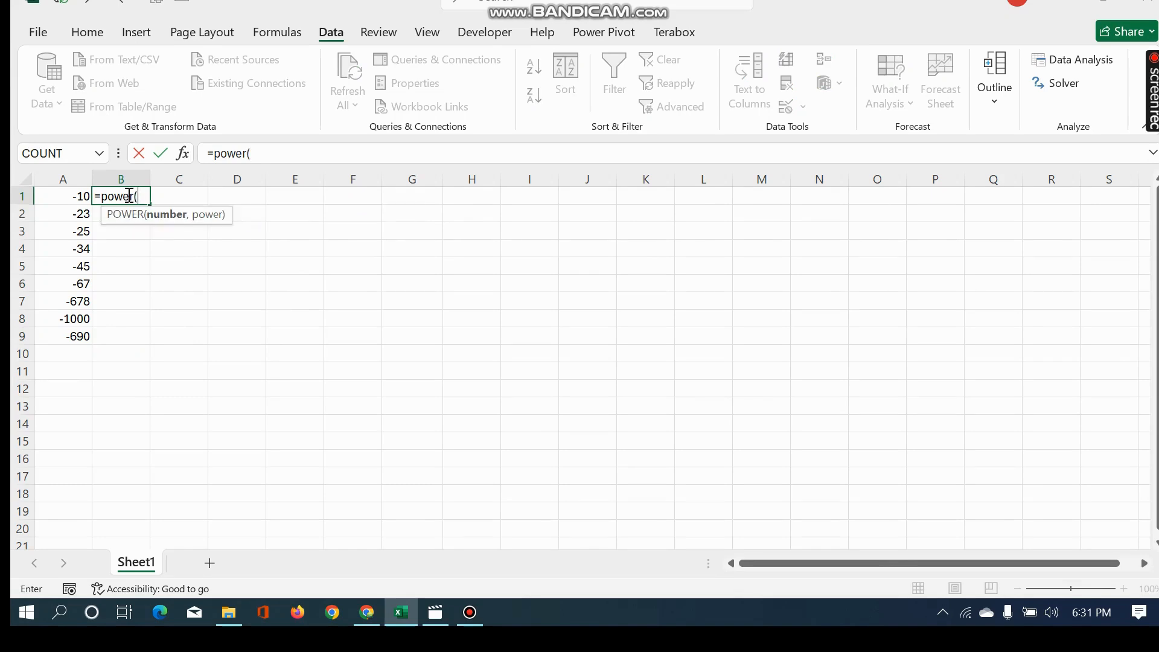
left_click(77, 196)
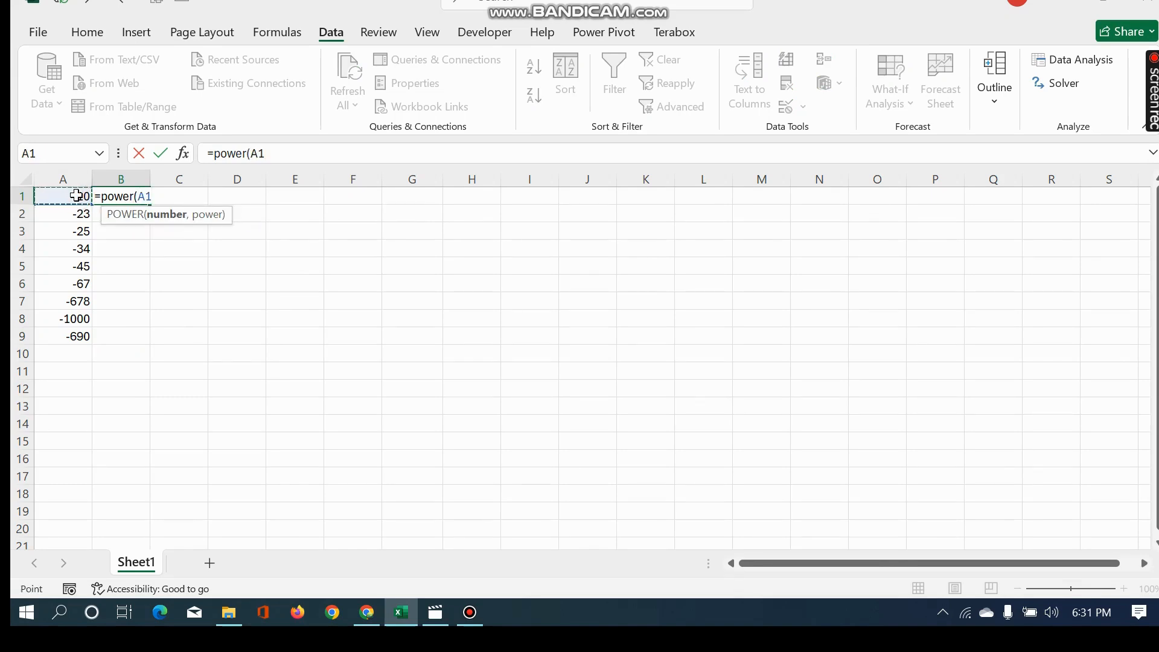
type(",2")
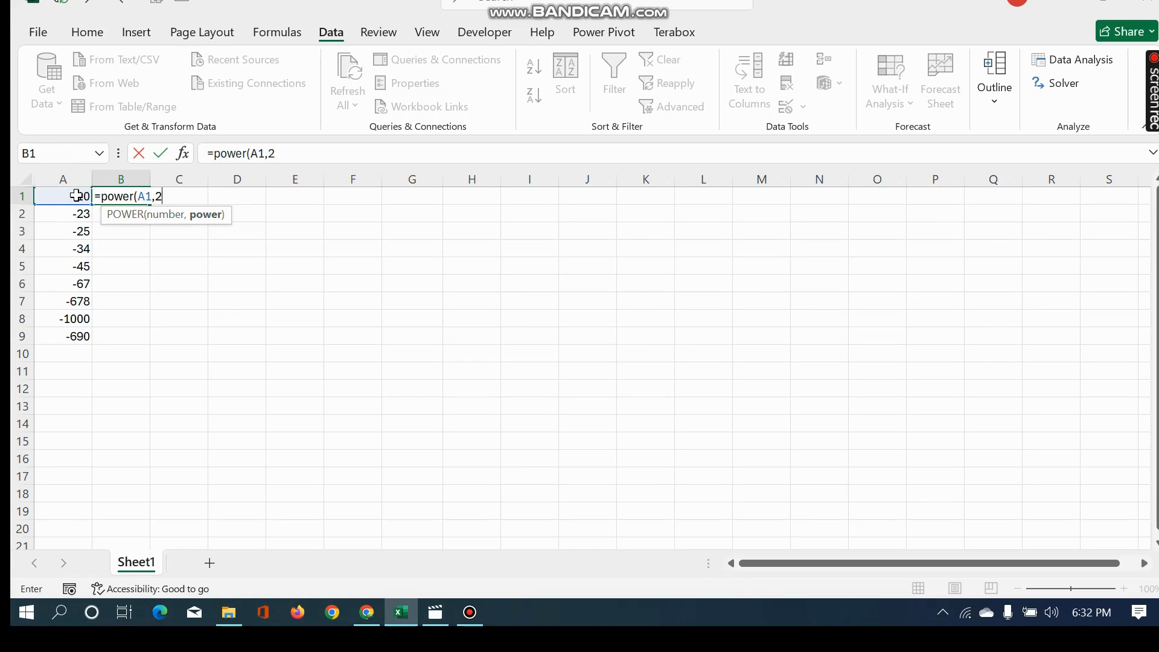
type(")")
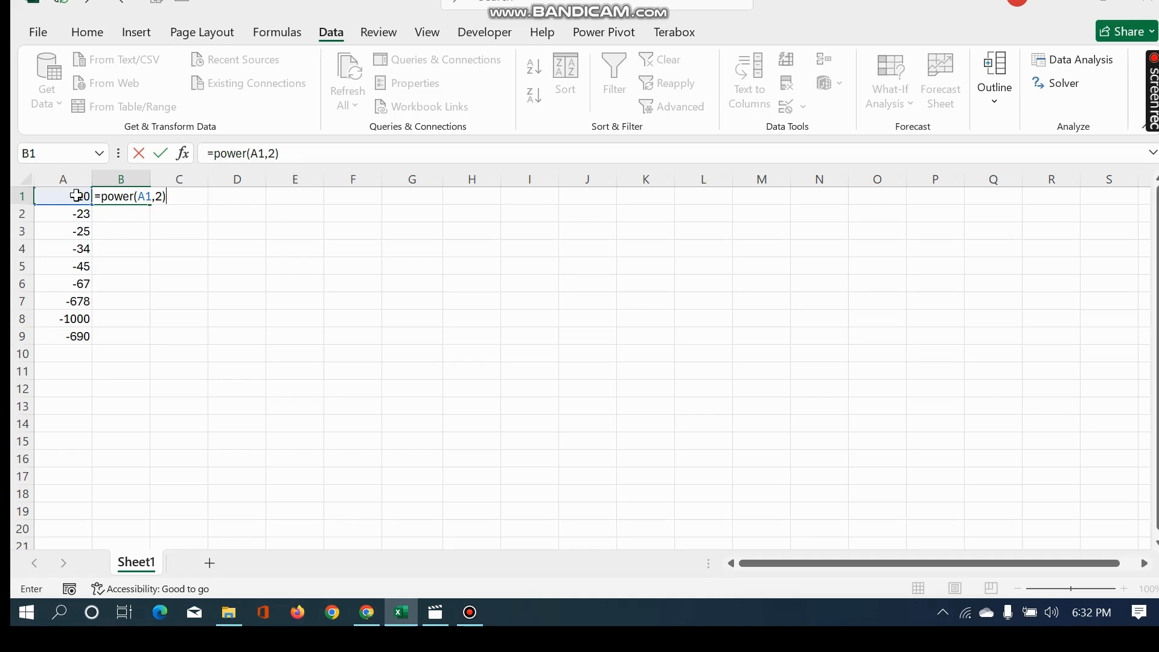
type("^(1/2)")
key("Return")
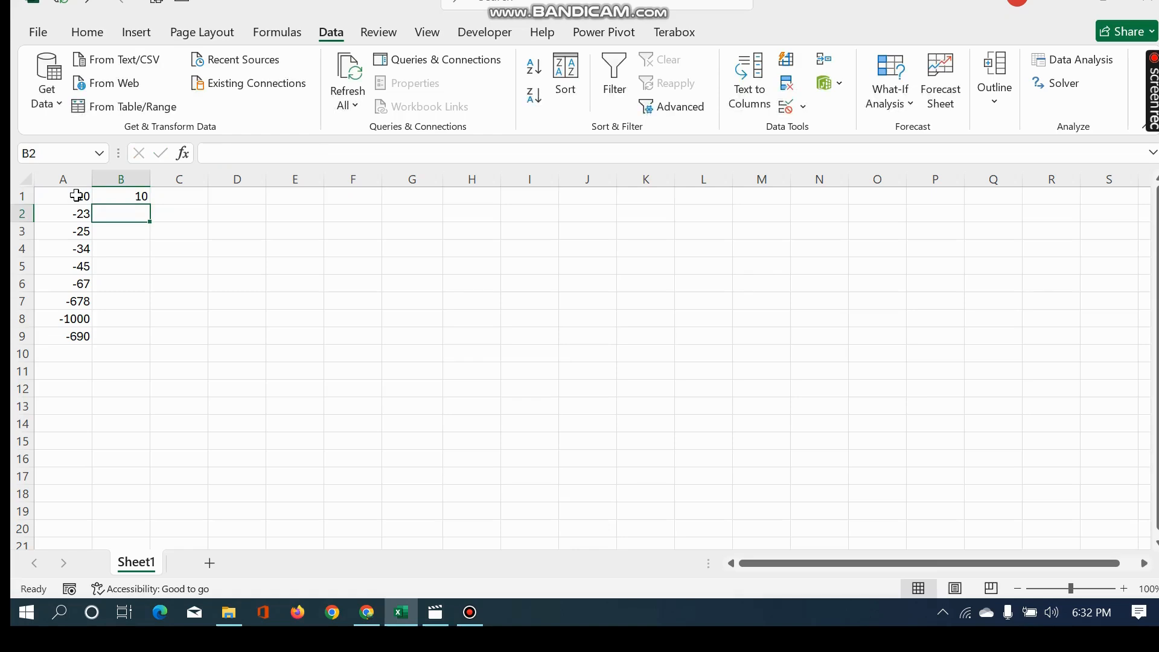
- Fill the POWER formula from cell B1 down to B9
left_click(121, 194)
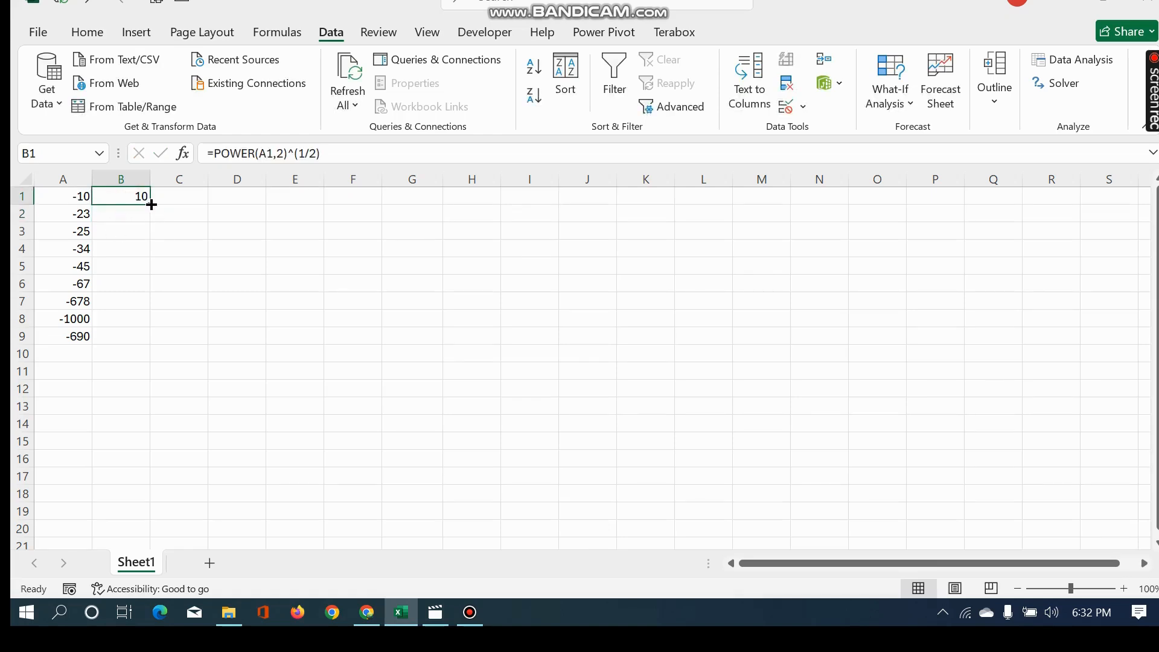
left_click_drag(151, 205, 152, 339)
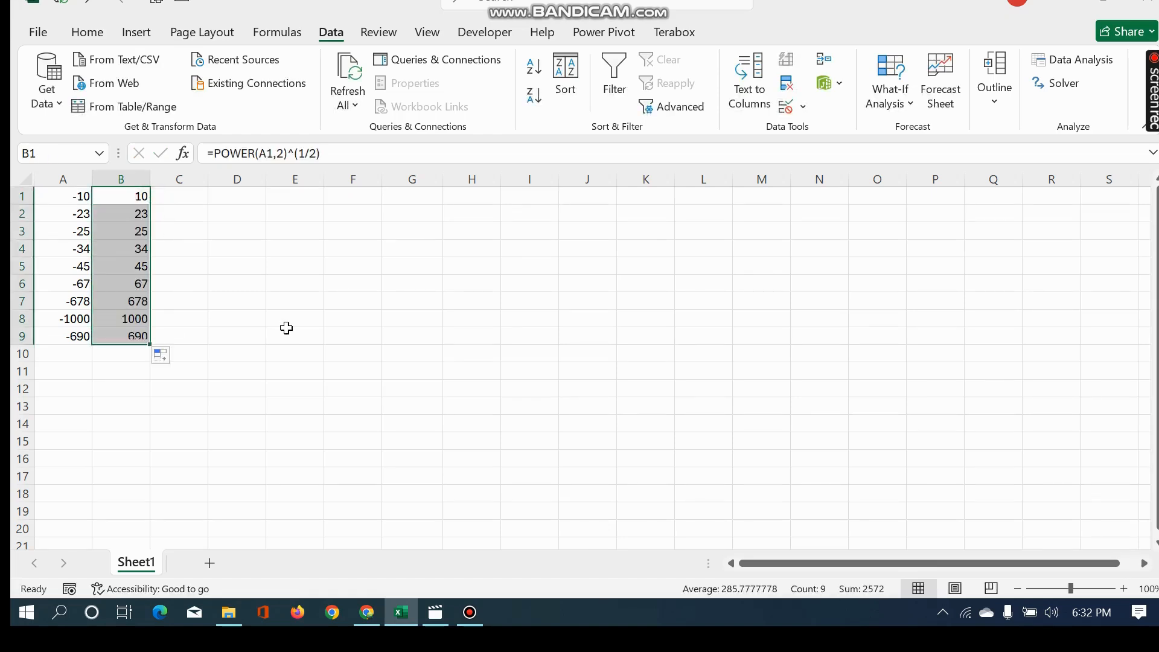